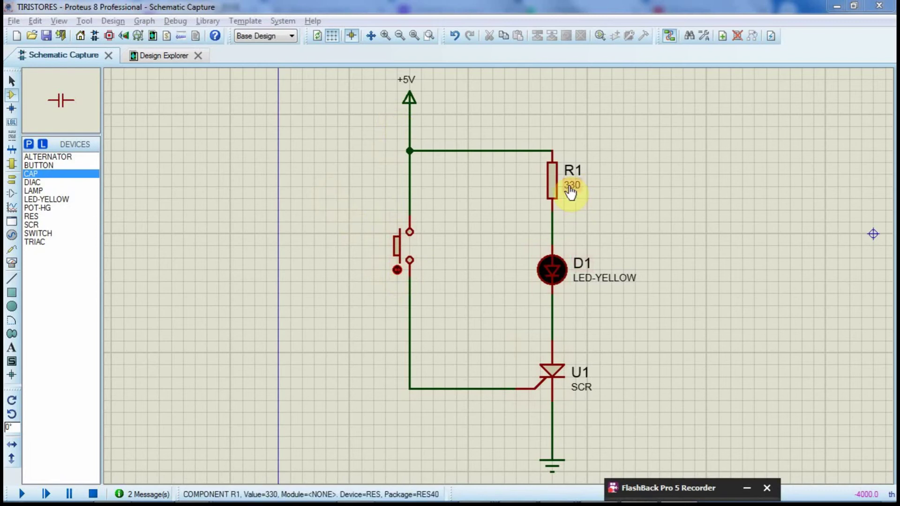
# Simulate the SCR circuit, operate the push button twice to trigger the yellow LED, and stop the simulation
pyautogui.click(22, 494)
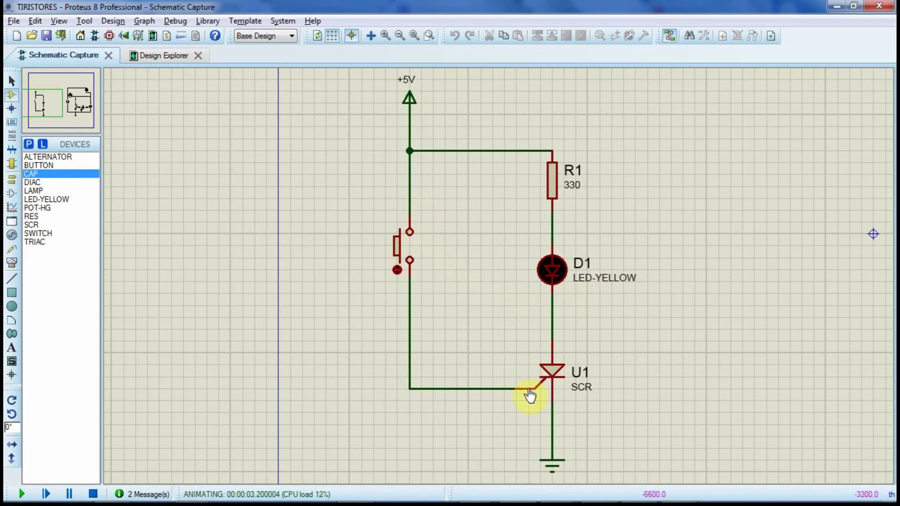
pyautogui.click(410, 256)
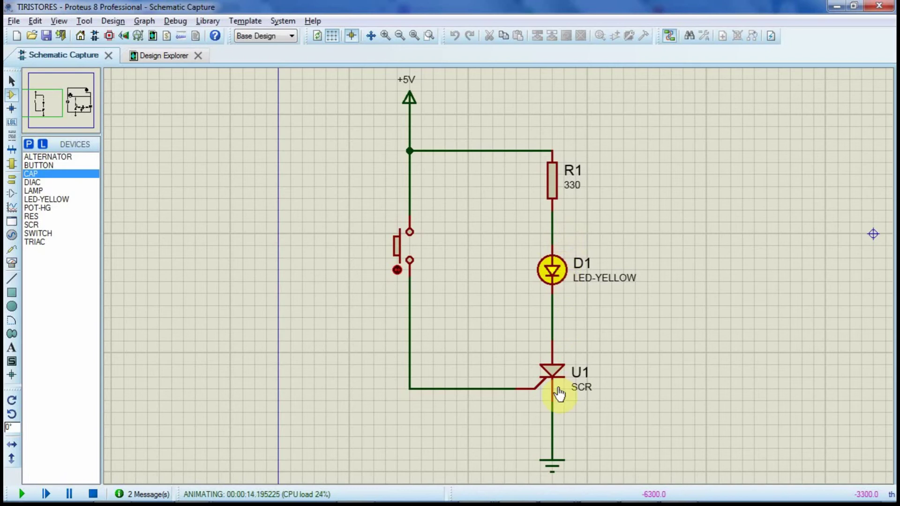
pyautogui.click(413, 253)
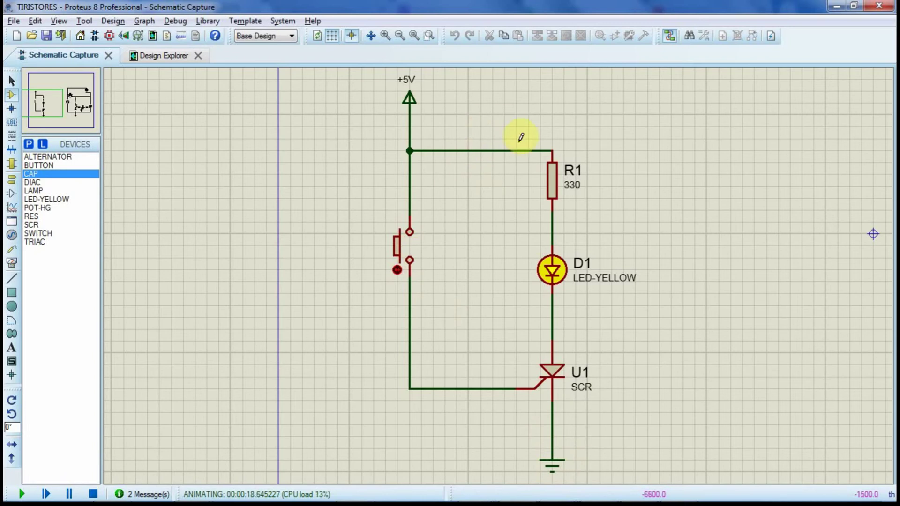
pyautogui.click(93, 494)
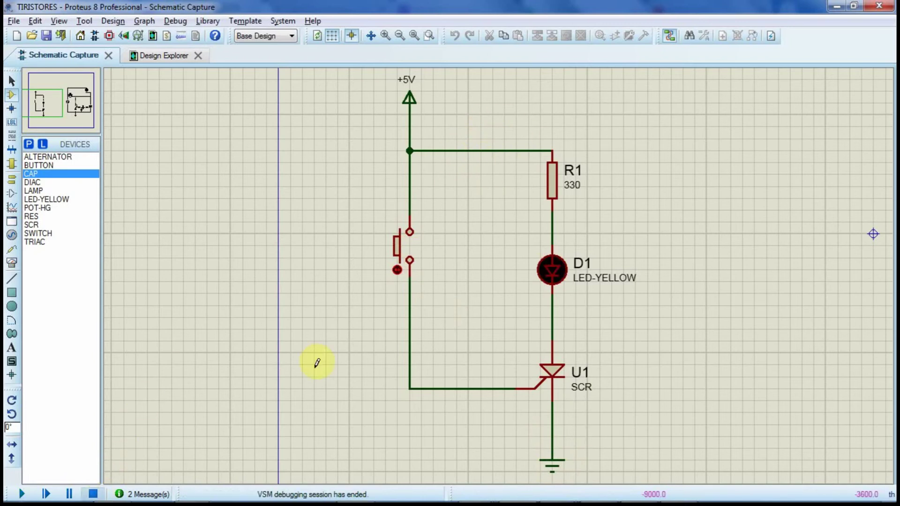
# Delete the wire between the +5V line and resistor R1 and place a SWITCH in the gap
pyautogui.rightClick(475, 149)
pyautogui.click(503, 184)
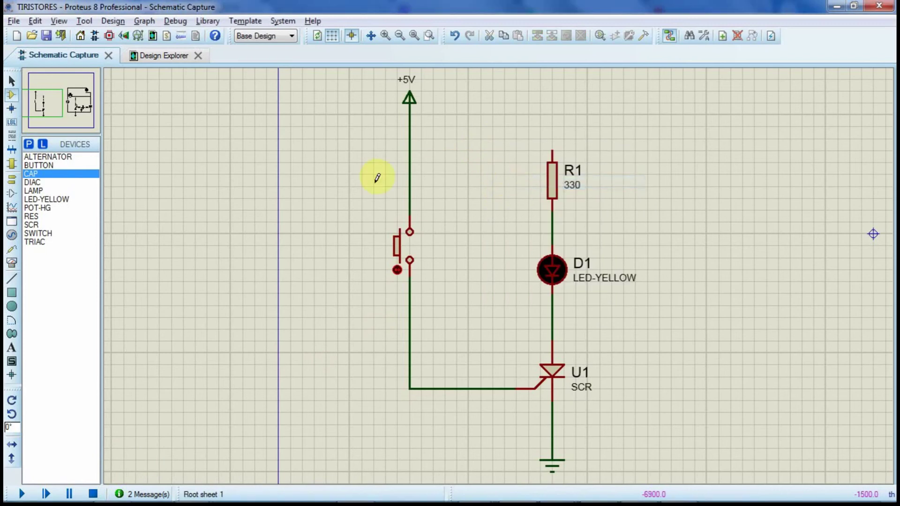
pyautogui.click(49, 234)
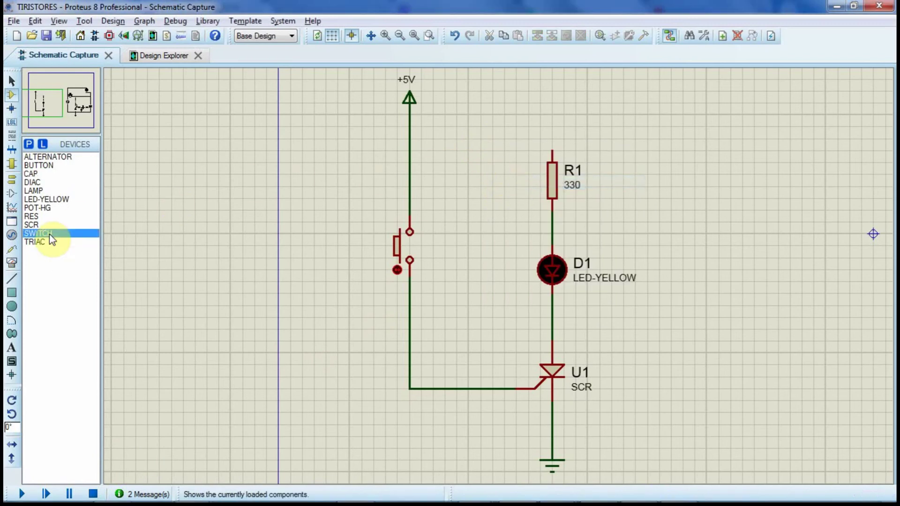
pyautogui.click(467, 140)
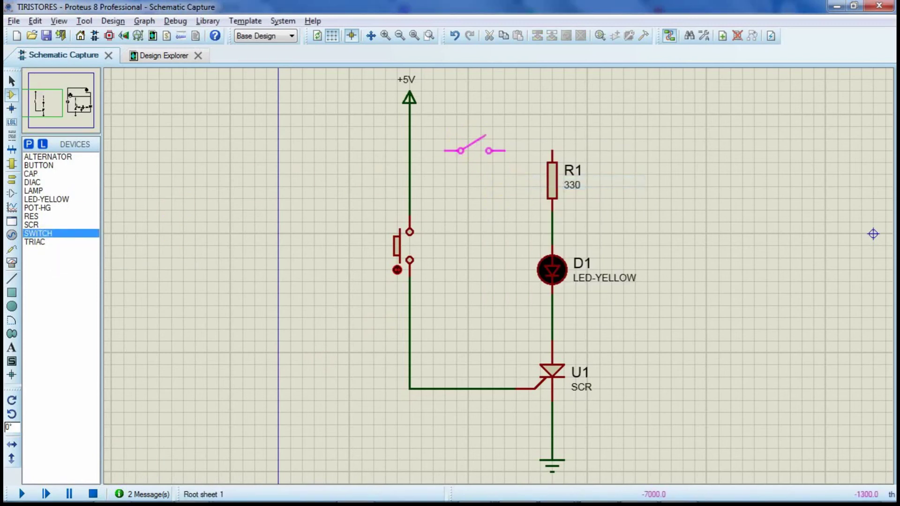
pyautogui.click(471, 144)
# Wire one end of the switch to resistor R1 and the other end to the +5V line
pyautogui.click(489, 150)
pyautogui.click(552, 150)
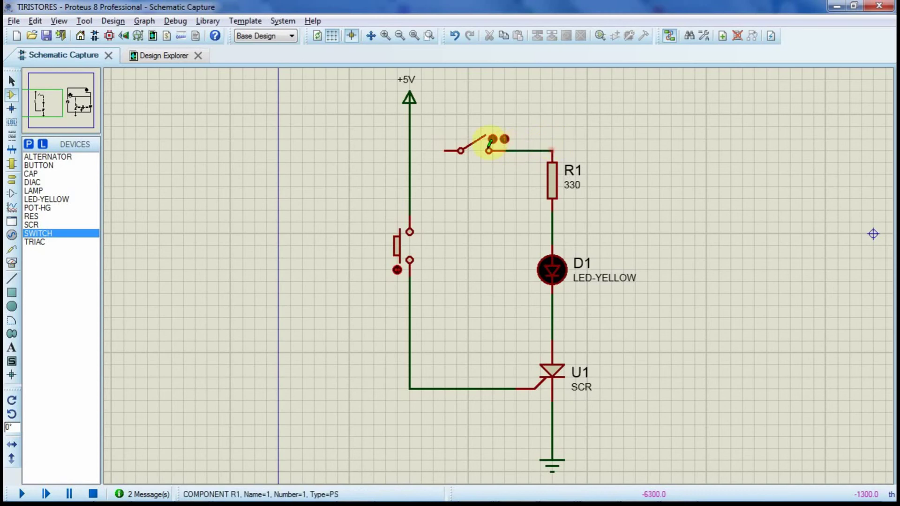
pyautogui.click(460, 151)
pyautogui.click(409, 150)
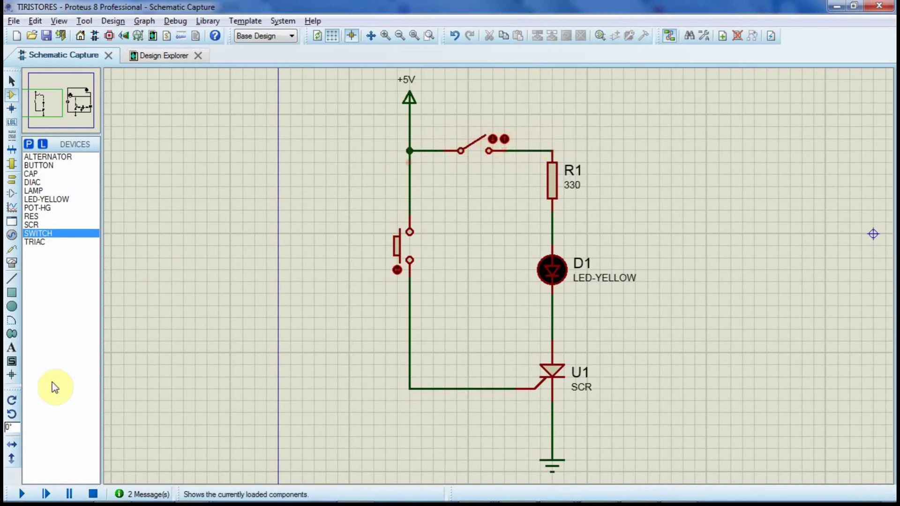
# Run the simulation and test the SCR circuit by operating the push button with the switch open and closed
pyautogui.click(21, 493)
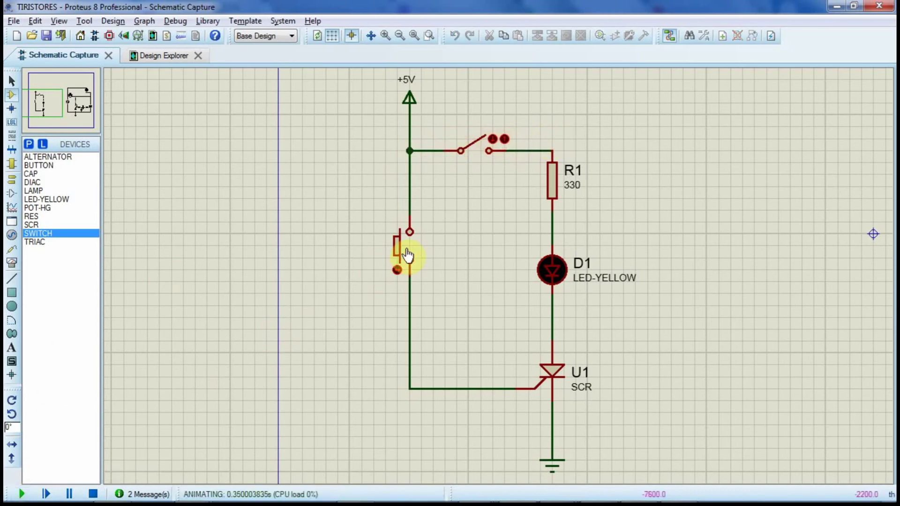
pyautogui.click(409, 251)
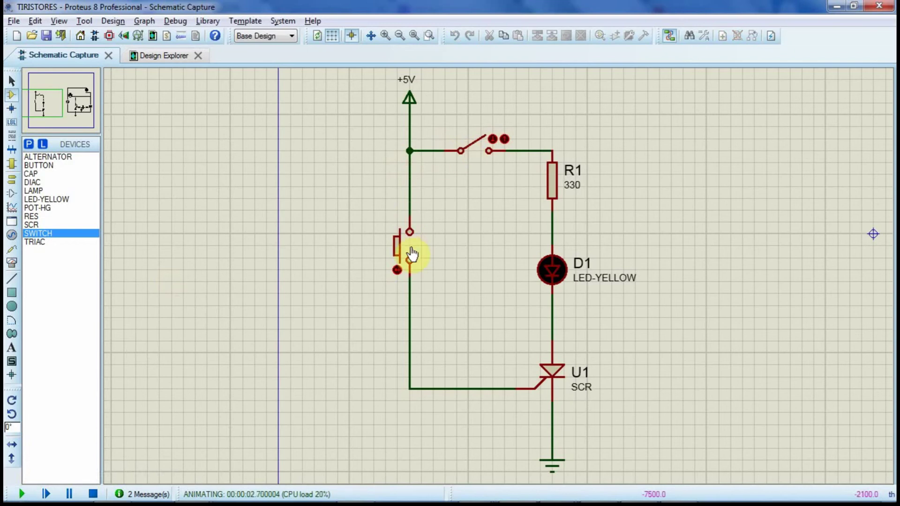
pyautogui.click(480, 154)
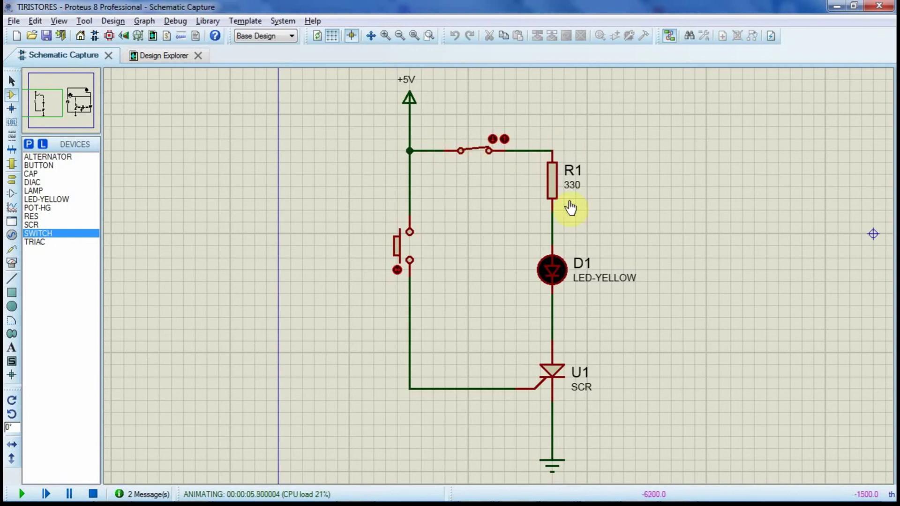
pyautogui.click(410, 251)
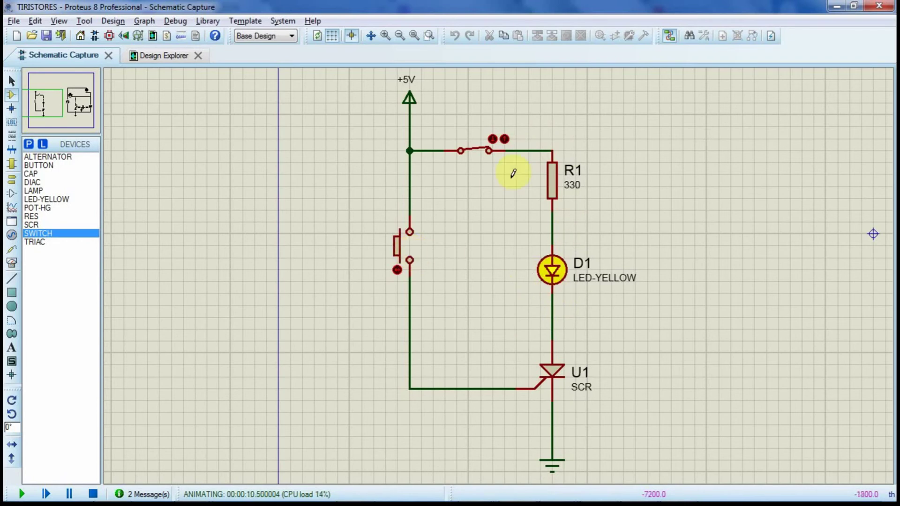
pyautogui.click(478, 154)
pyautogui.click(477, 157)
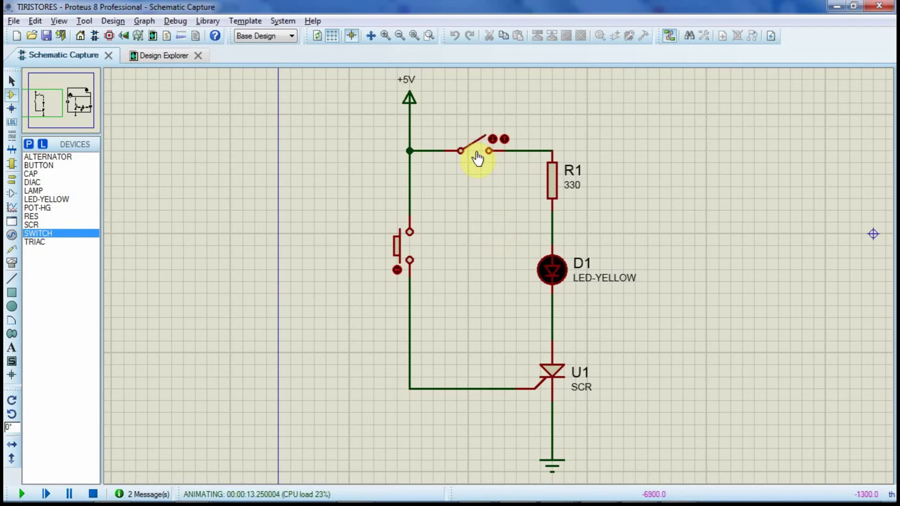
pyautogui.click(411, 237)
# Examine the triac lamp circuit with the diac and potentiometer, and stop the running simulation
pyautogui.scroll(-1, 576, 288)
pyautogui.scroll(-2, 642, 255)
pyautogui.scroll(2, 498, 271)
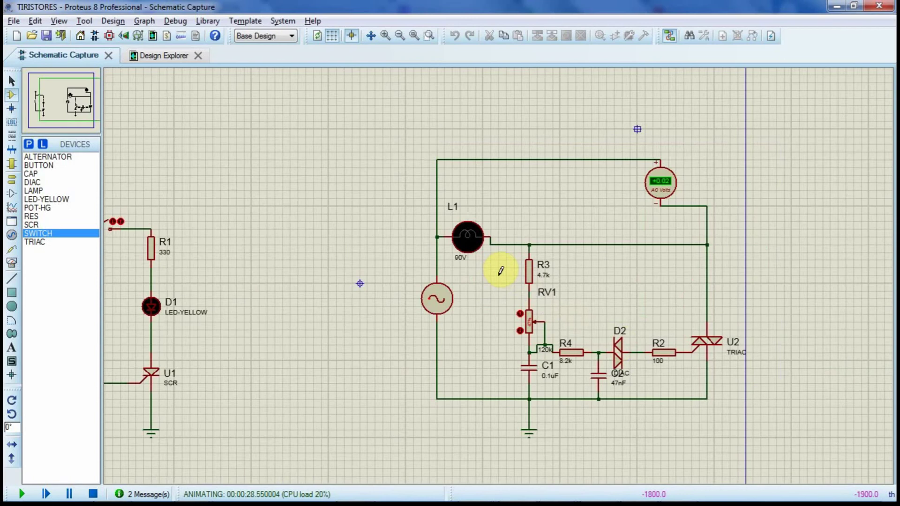
pyautogui.scroll(1, 618, 341)
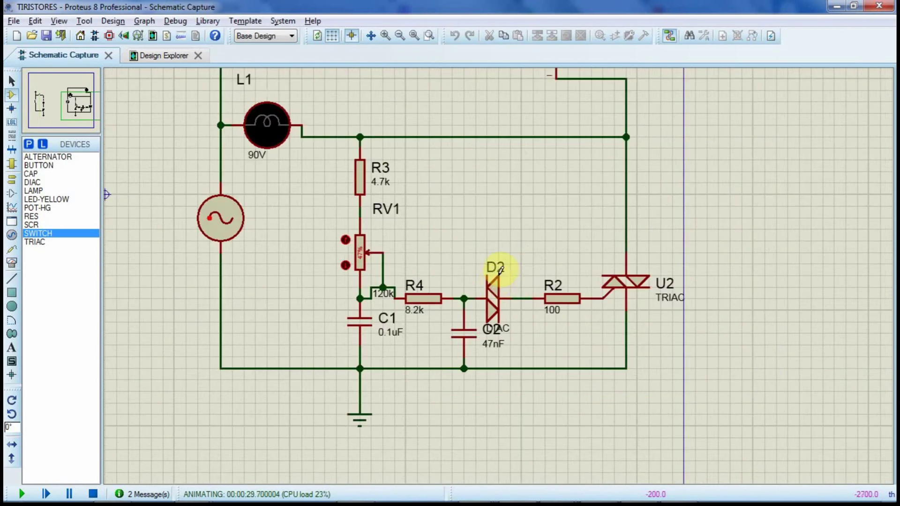
pyautogui.scroll(-1, 499, 276)
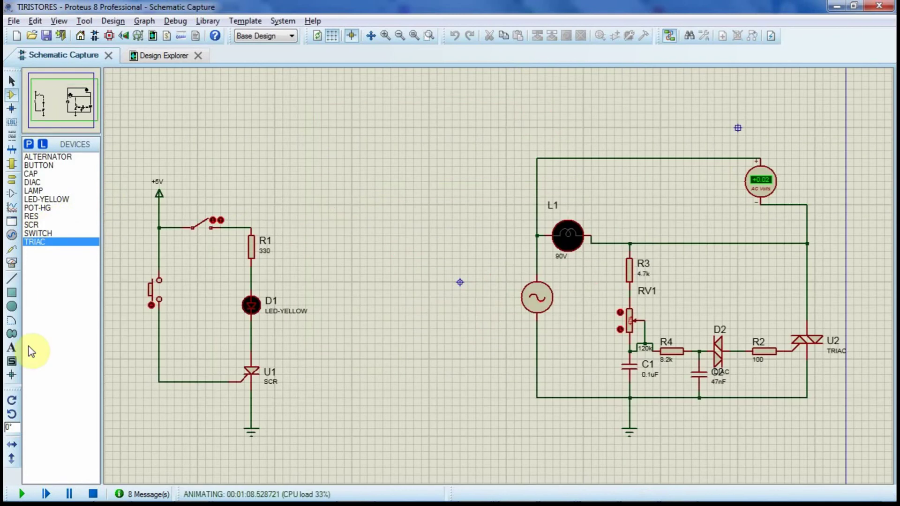
pyautogui.click(93, 494)
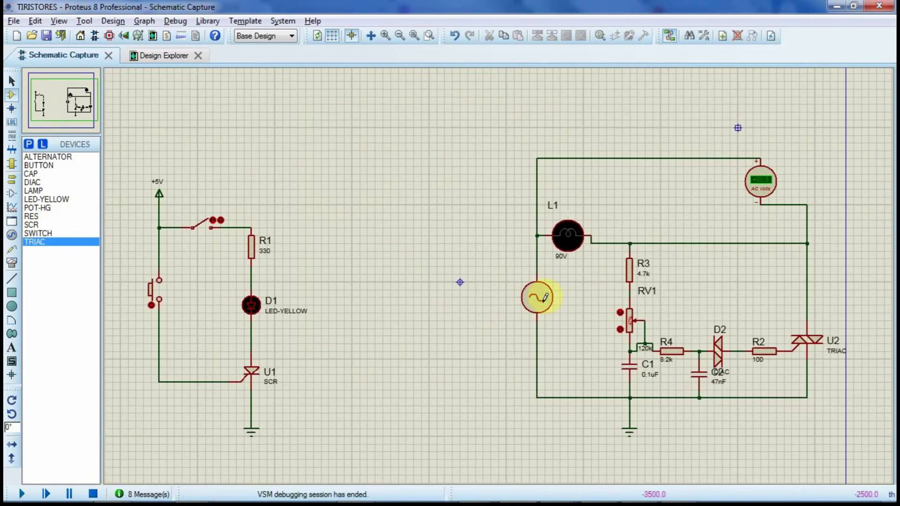
# Place a TRIAC in the empty area to the right of the existing lamp circuit
pyautogui.scroll(-2, 537, 283)
pyautogui.scroll(1, 538, 283)
pyautogui.scroll(1, 582, 257)
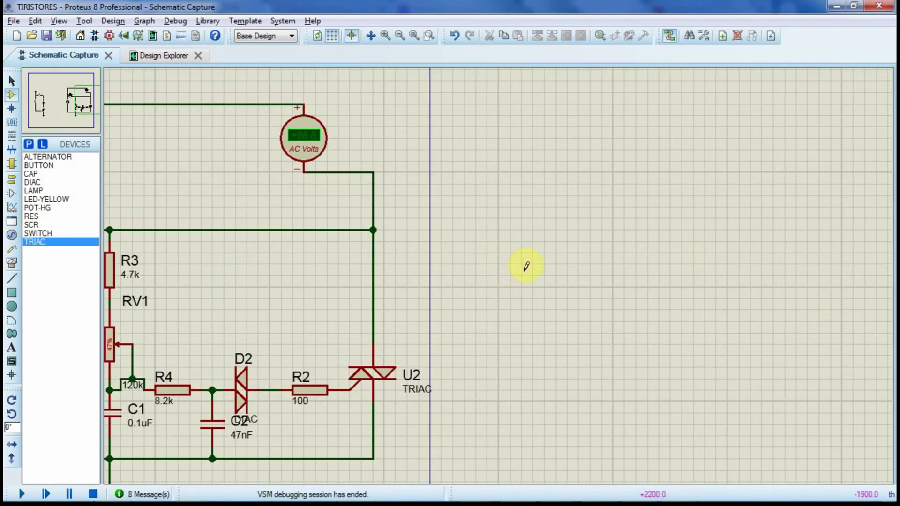
pyautogui.scroll(1, 526, 265)
pyautogui.click(77, 243)
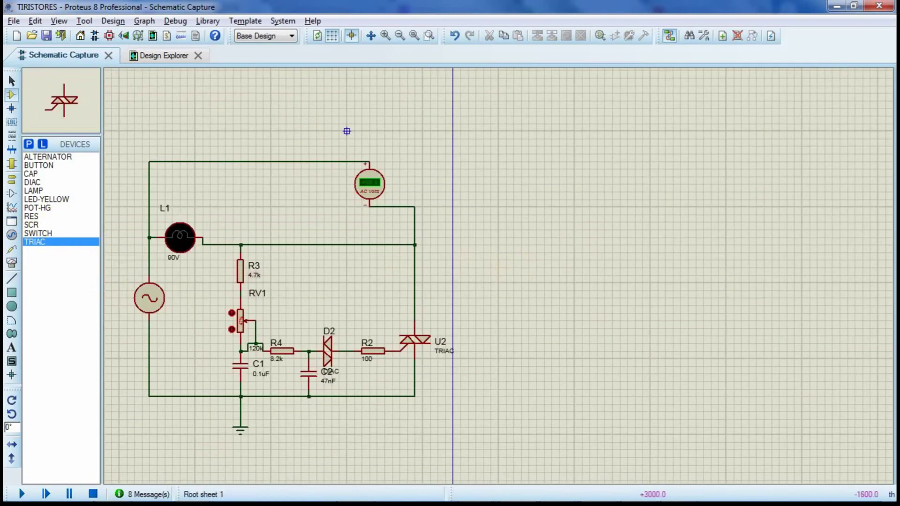
pyautogui.click(618, 231)
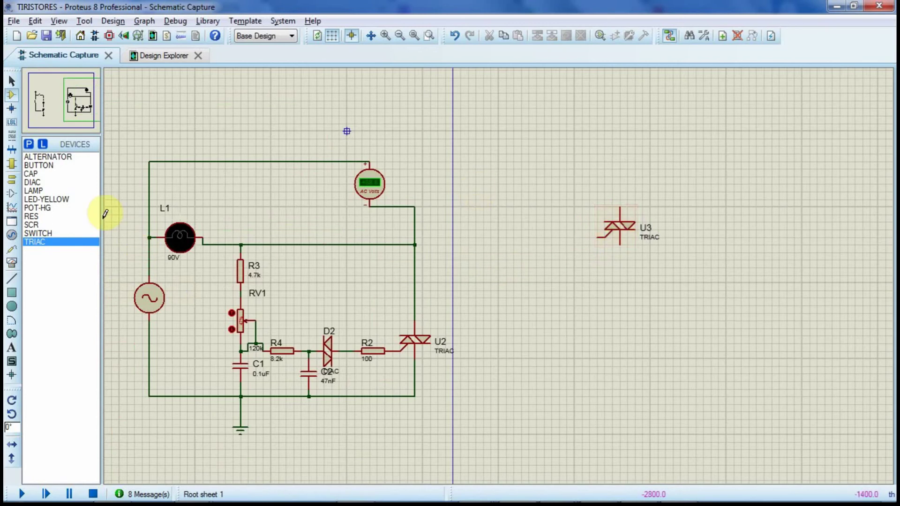
# Place an ALTERNATOR to the left of the new triac U3 and a LAMP directly above the triac
pyautogui.click(65, 158)
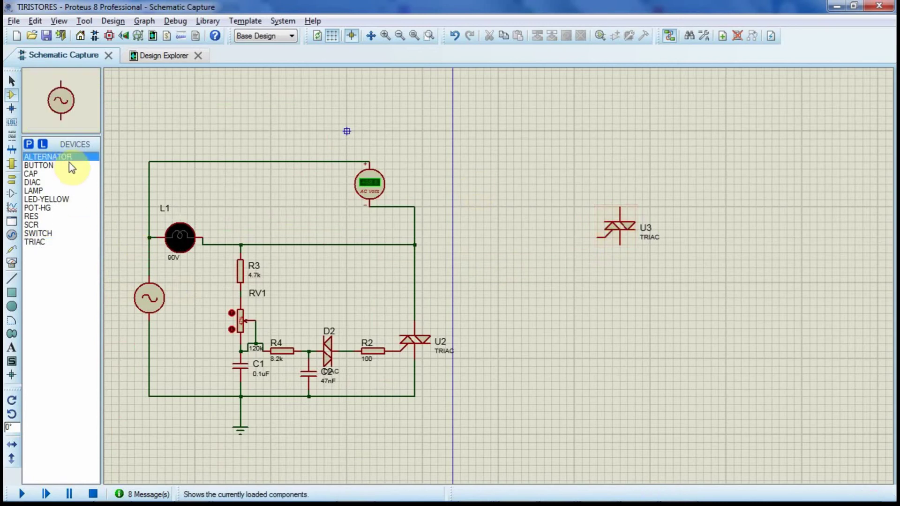
pyautogui.click(518, 256)
pyautogui.click(513, 238)
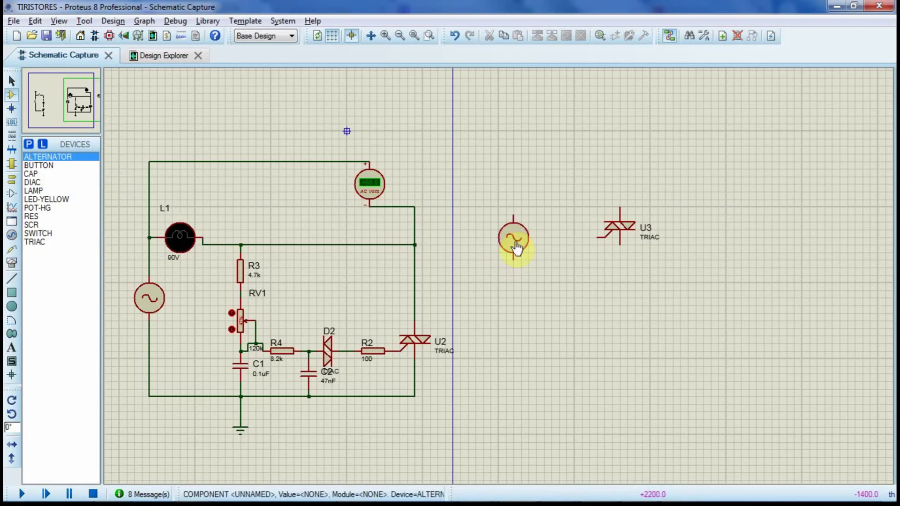
pyautogui.click(35, 191)
pyautogui.click(607, 173)
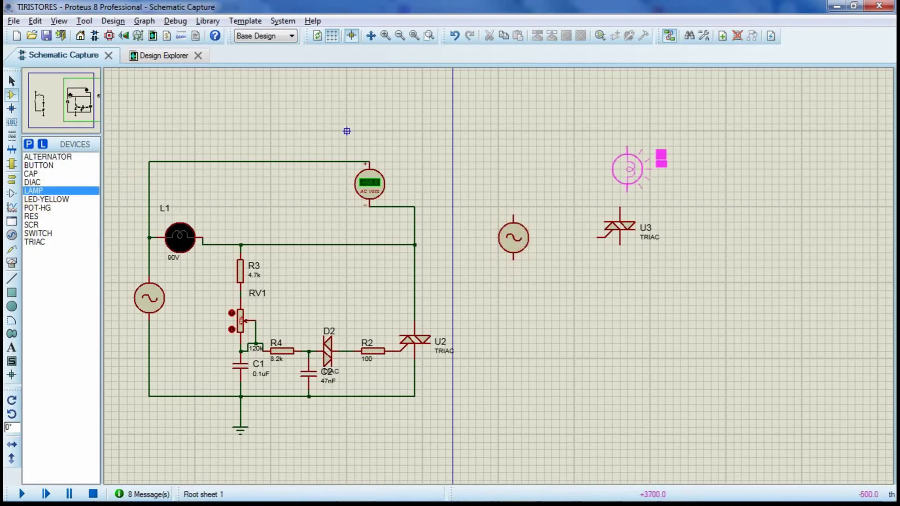
pyautogui.click(619, 169)
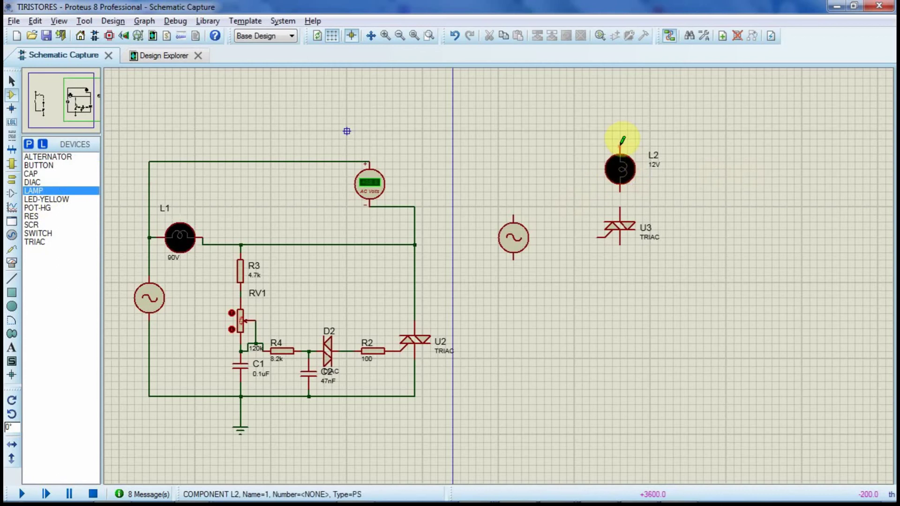
# Wire the new alternator, lamp L2 and triac U3 into a series loop and briefly run the simulation
pyautogui.click(620, 140)
pyautogui.click(514, 211)
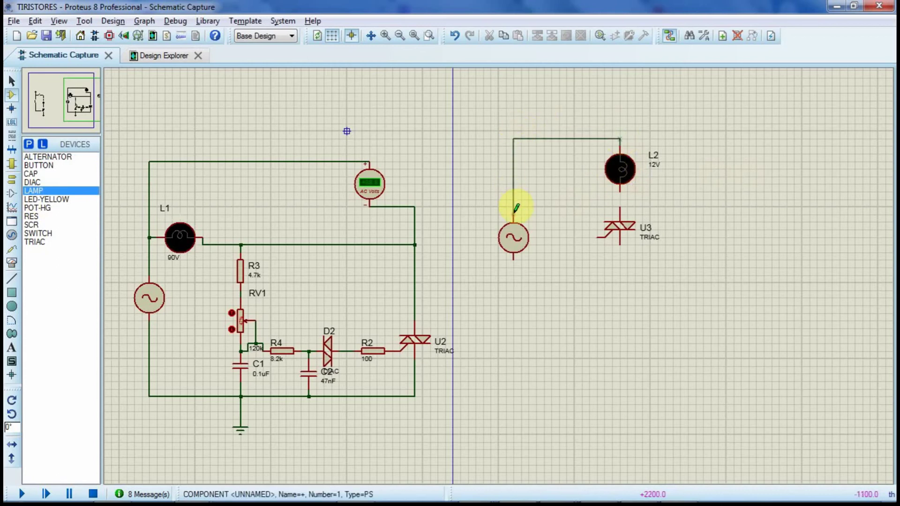
pyautogui.click(621, 206)
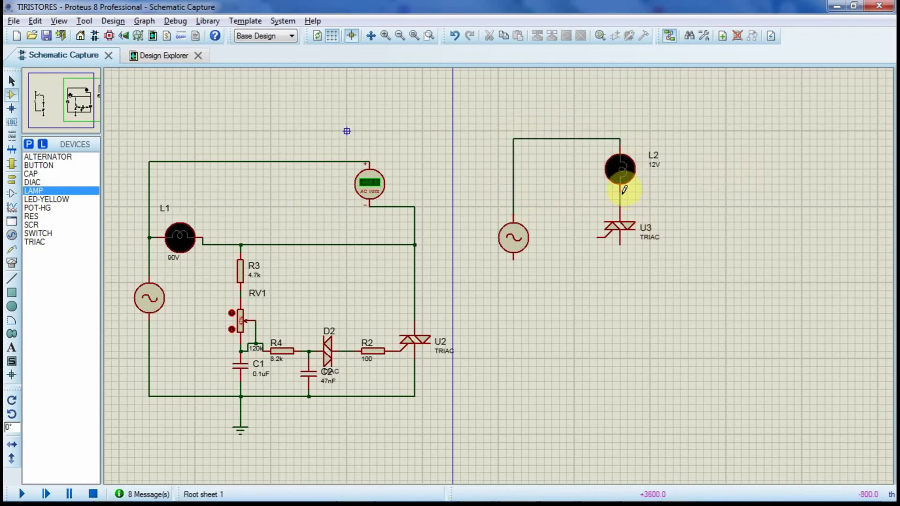
pyautogui.click(623, 188)
pyautogui.click(516, 256)
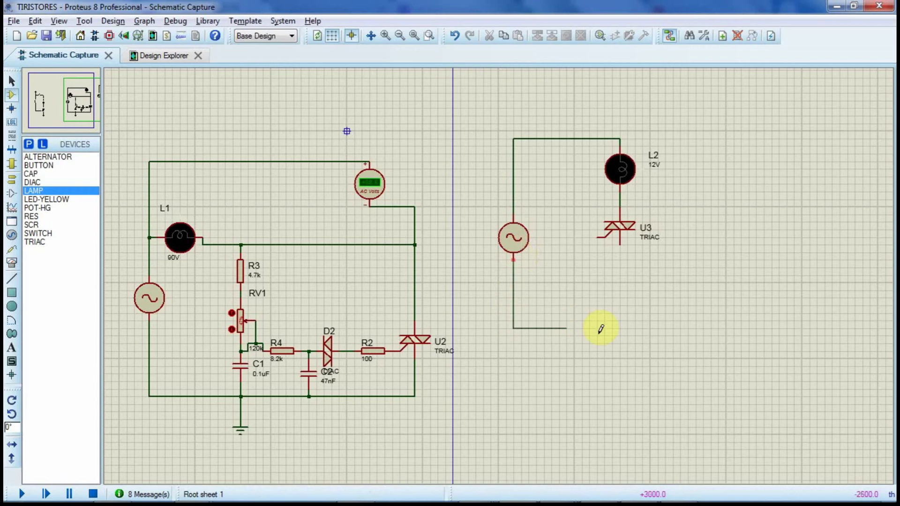
pyautogui.click(621, 252)
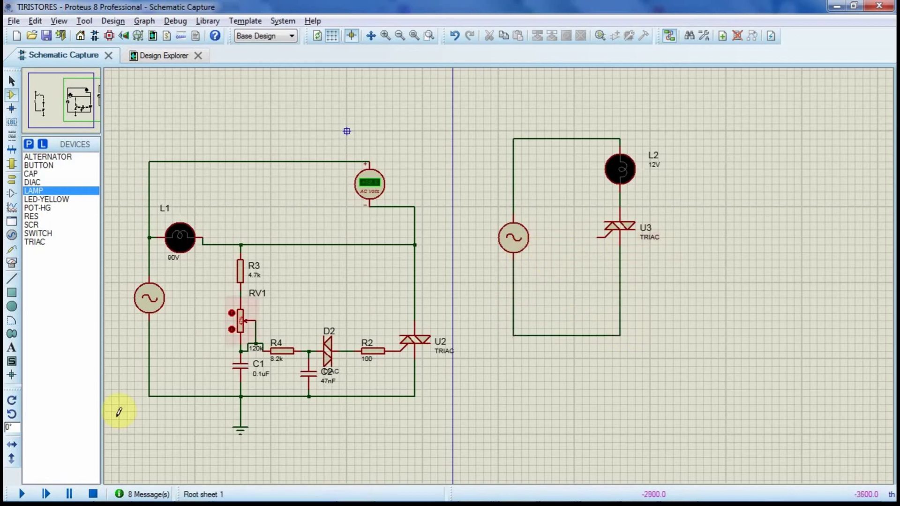
pyautogui.click(22, 494)
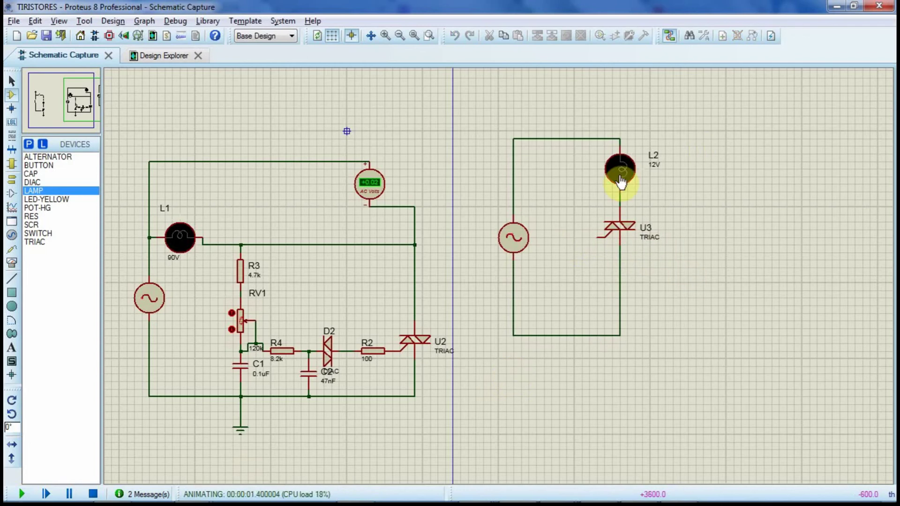
pyautogui.click(93, 494)
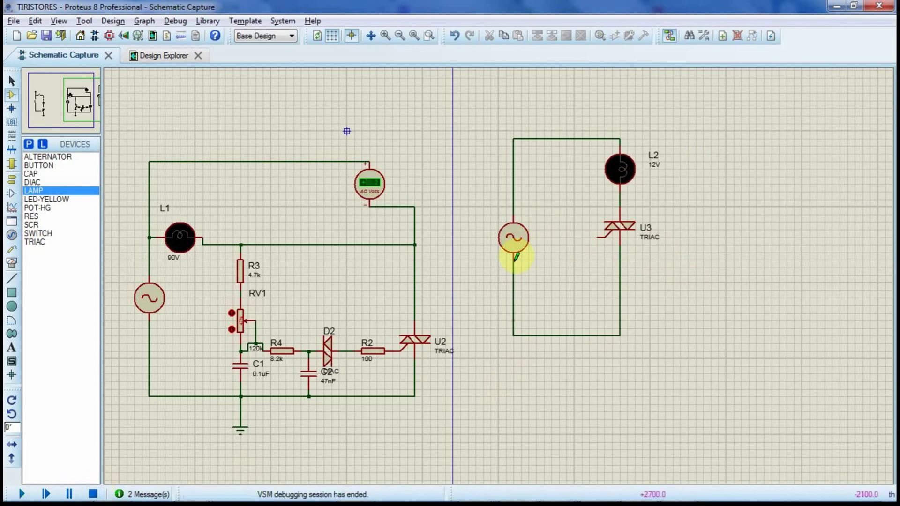
# Set the amplitude of the new alternator to 120V
pyautogui.doubleClick(511, 243)
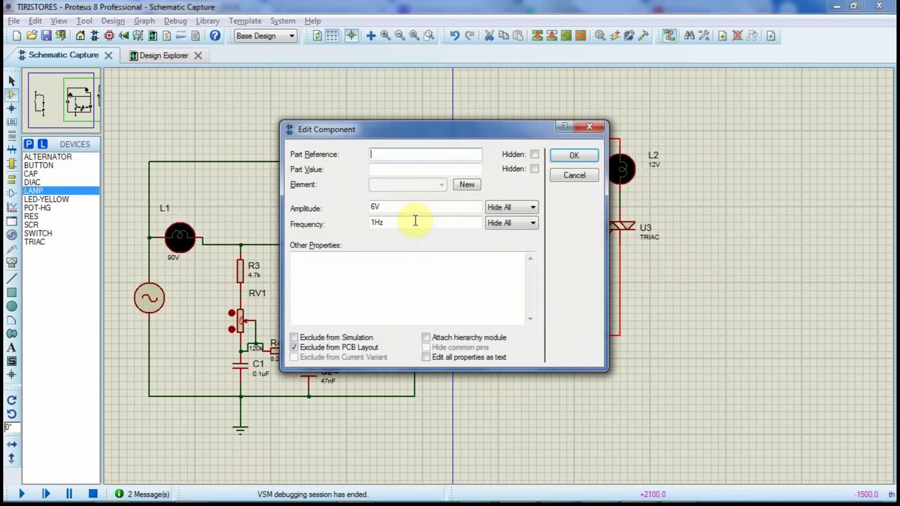
pyautogui.doubleClick(367, 206)
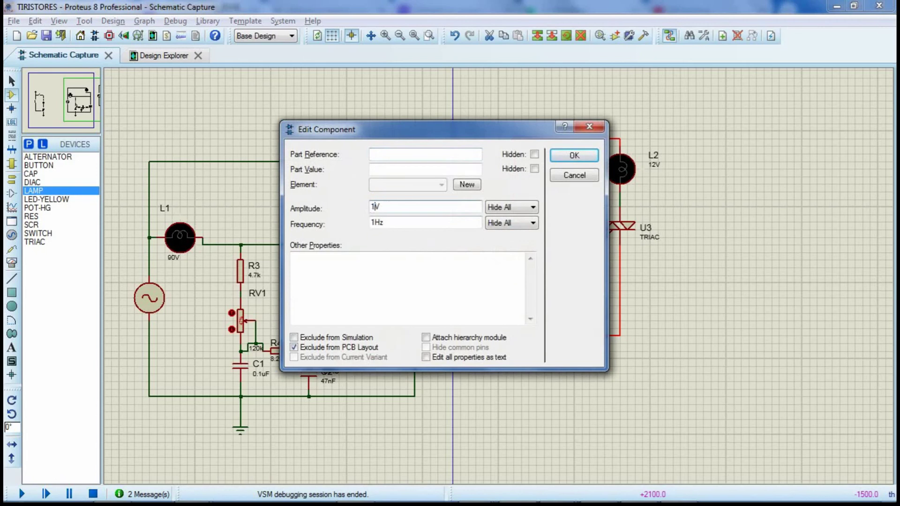
pyautogui.write('120V')
pyautogui.click(592, 158)
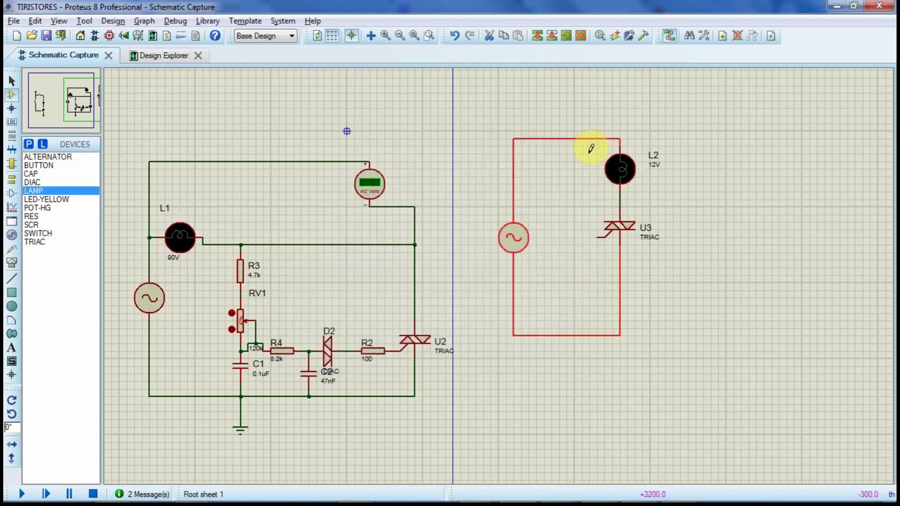
# Set the frequency of the alternator feeding lamp L2 to 60 Hz and briefly run the simulation
pyautogui.doubleClick(518, 239)
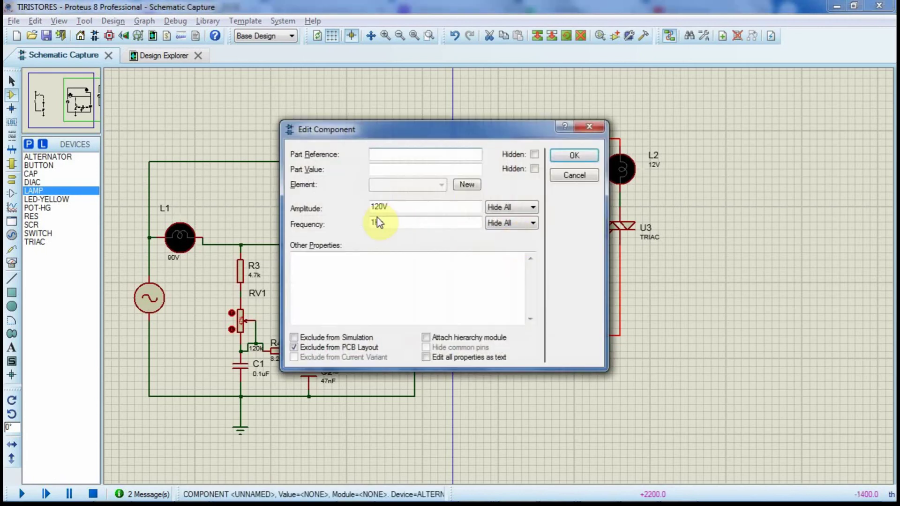
pyautogui.moveTo(370, 221); pyautogui.dragTo(374, 220)
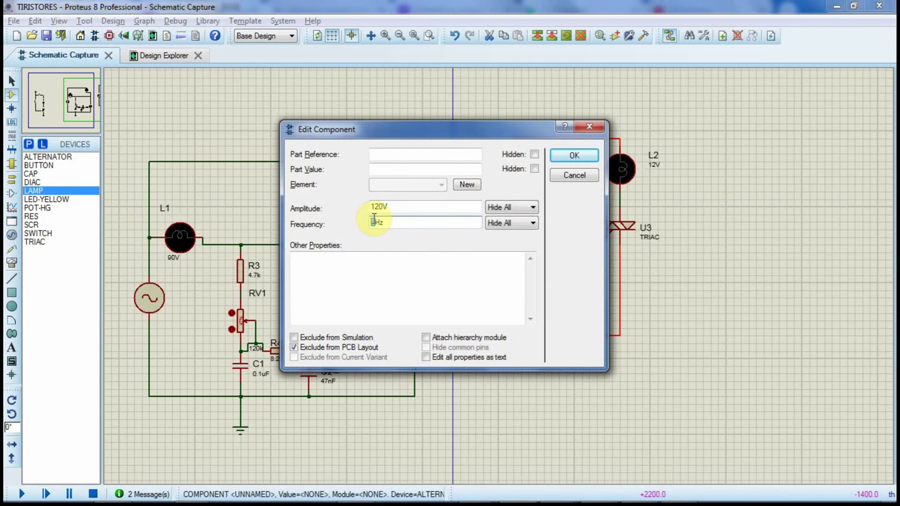
pyautogui.write('60')
pyautogui.press('Return')
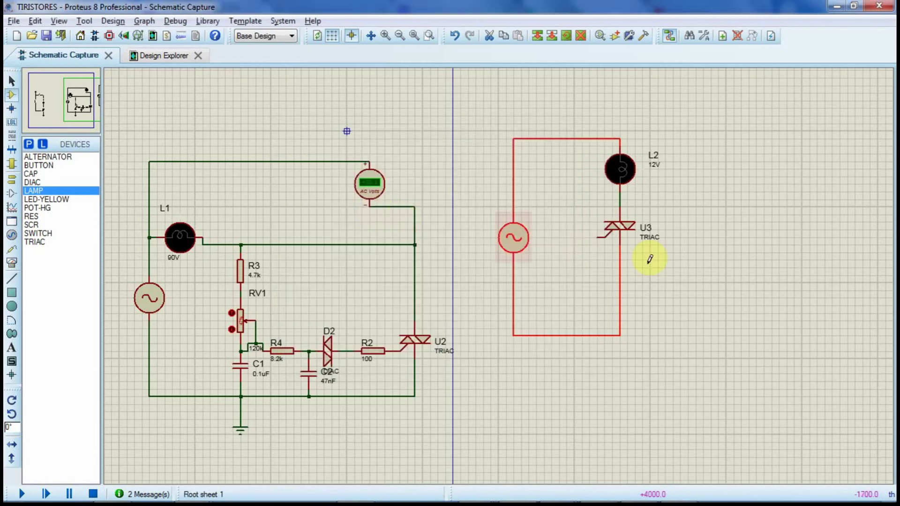
pyautogui.click(21, 493)
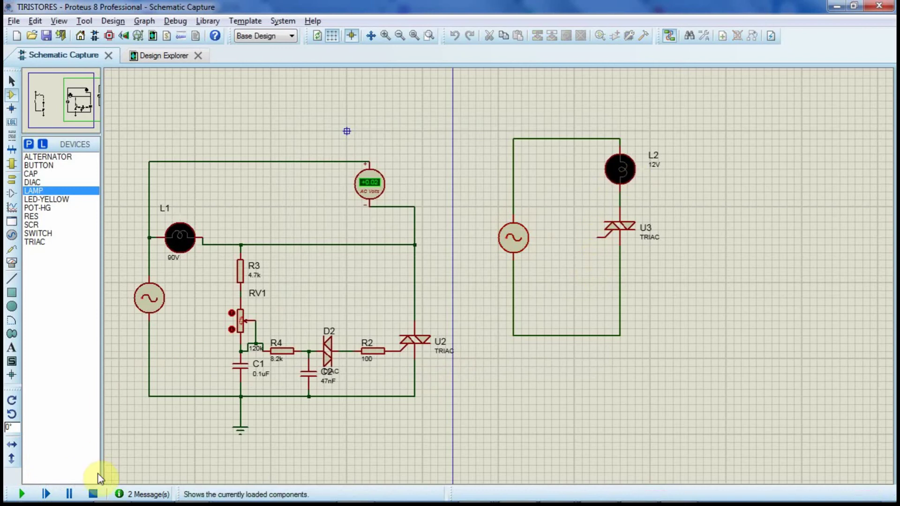
pyautogui.click(92, 494)
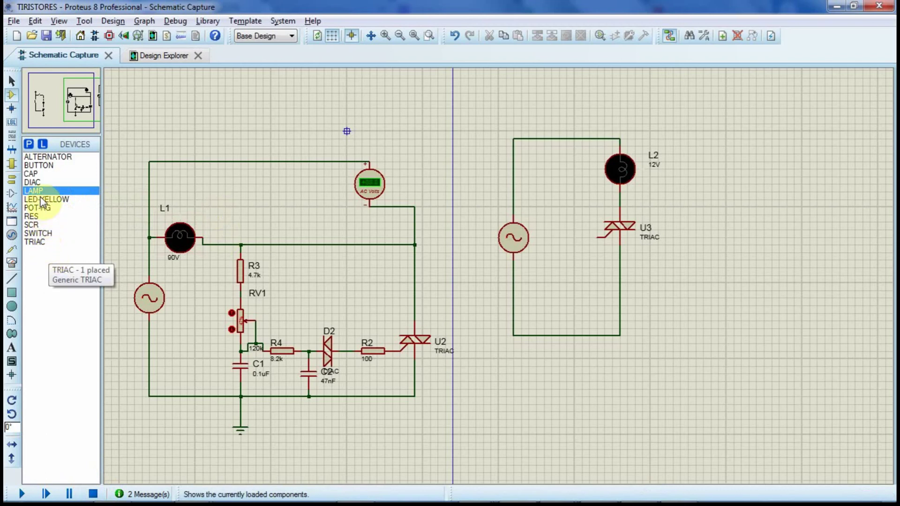
# Place a BUTTON between the new alternator and triac U3, wiring it from the alternator's upper terminal to the triac gate
pyautogui.click(39, 166)
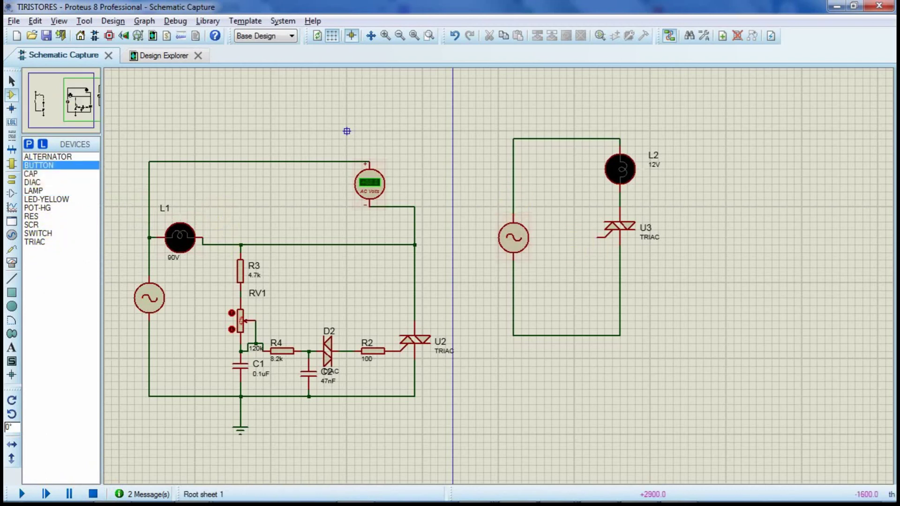
pyautogui.click(559, 243)
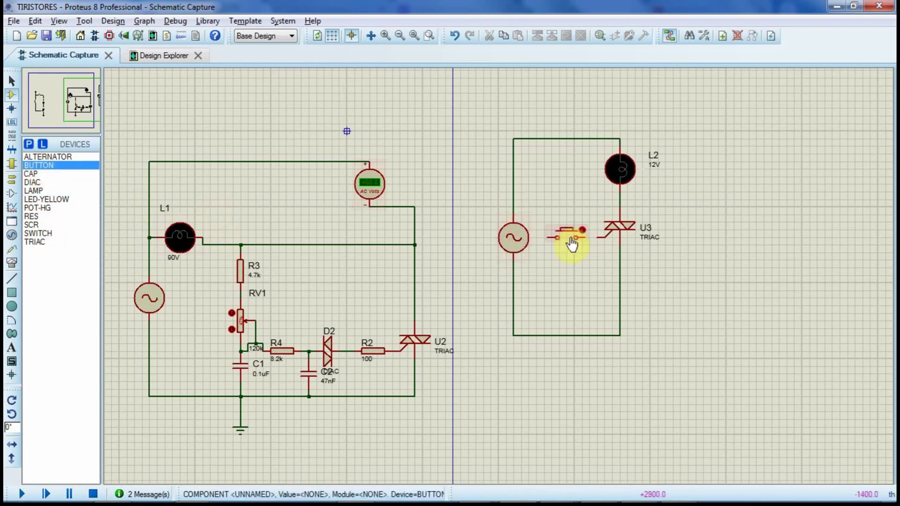
pyautogui.click(544, 238)
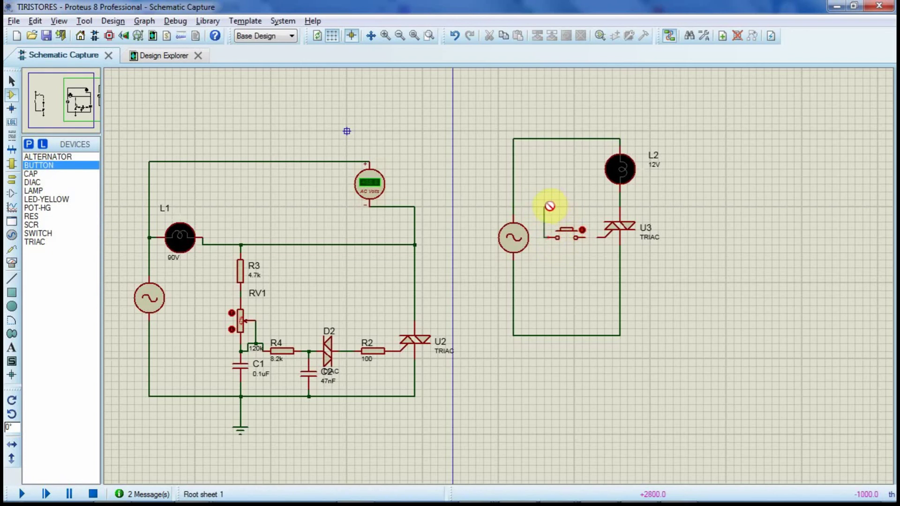
pyautogui.click(513, 206)
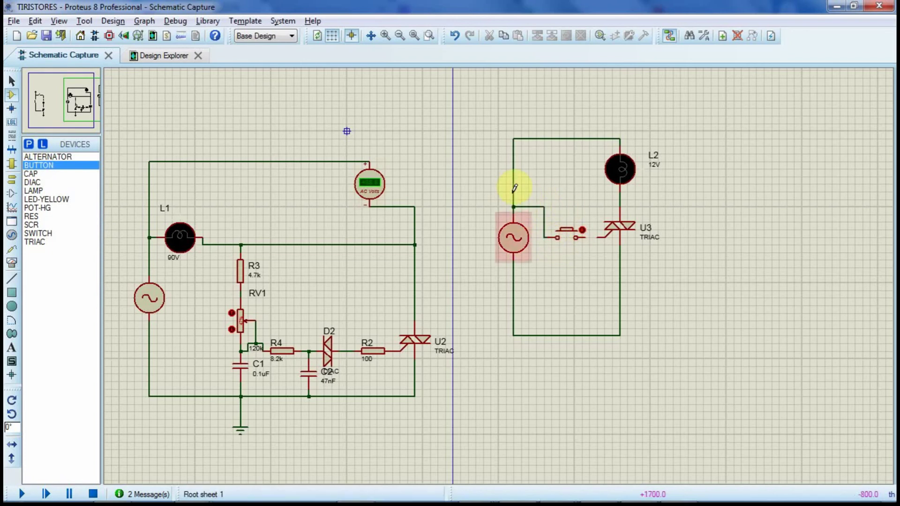
pyautogui.click(605, 235)
pyautogui.click(579, 237)
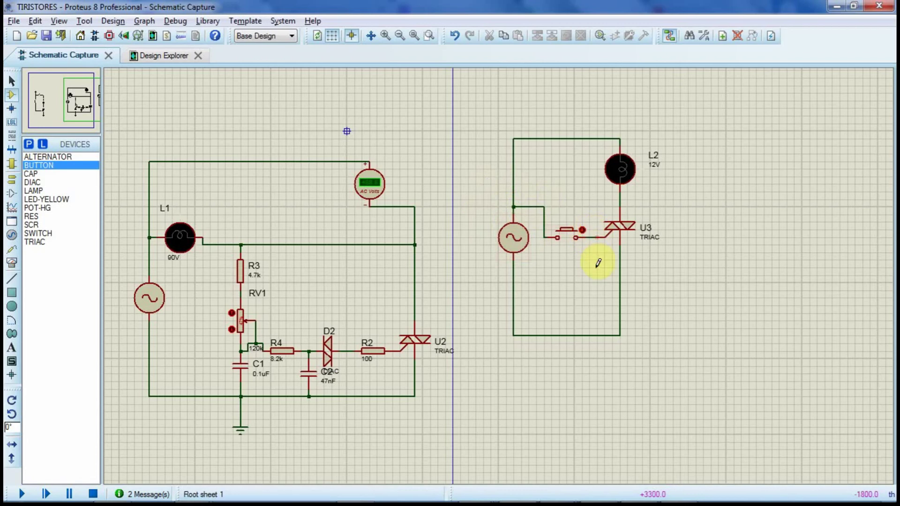
# Add the text labels LINE above and NEUTRO below the alternator of the new triac circuit
pyautogui.click(12, 348)
pyautogui.click(487, 188)
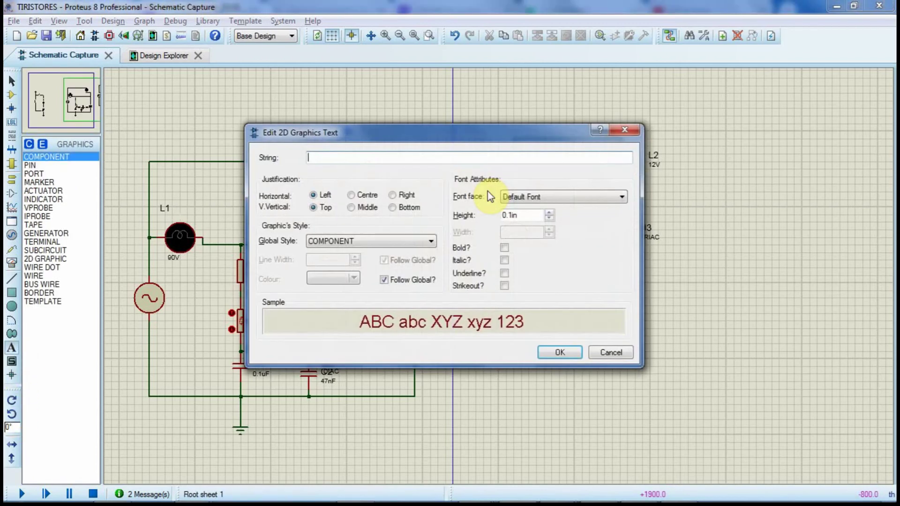
pyautogui.write('LINE')
pyautogui.click(572, 354)
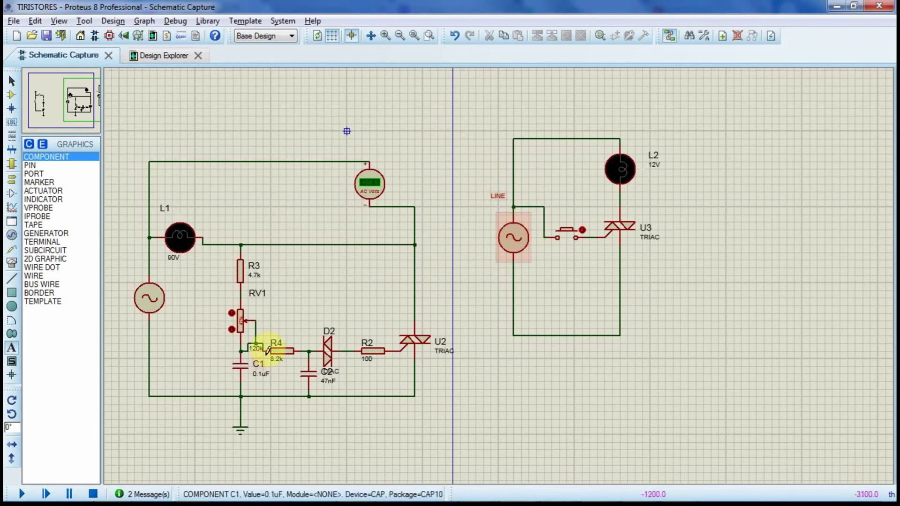
pyautogui.click(489, 272)
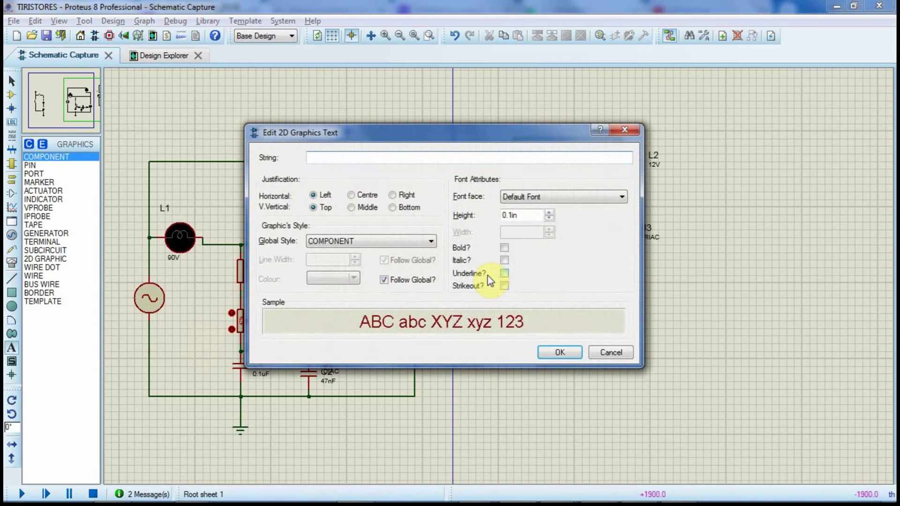
pyautogui.write('NEUTRO')
pyautogui.click(547, 349)
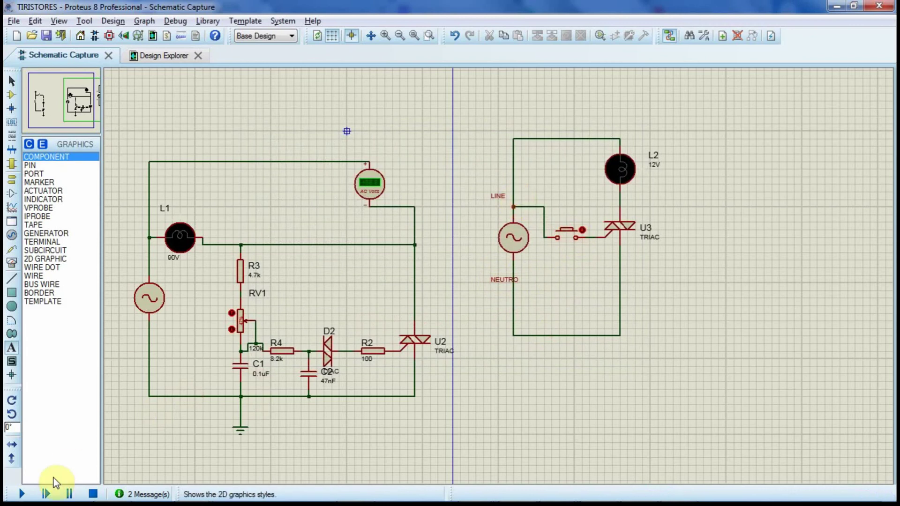
# Run the simulation and operate the push button repeatedly to trigger triac U3 and test lamp L2
pyautogui.click(21, 494)
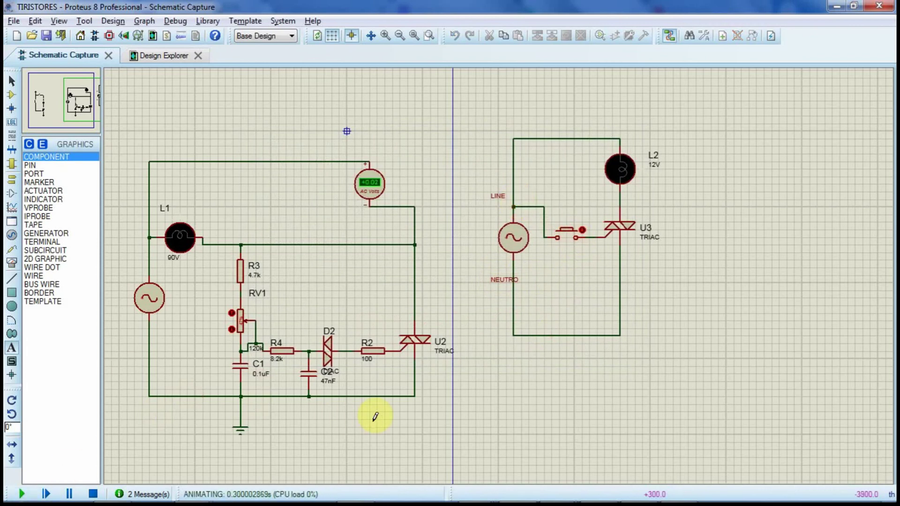
pyautogui.click(568, 242)
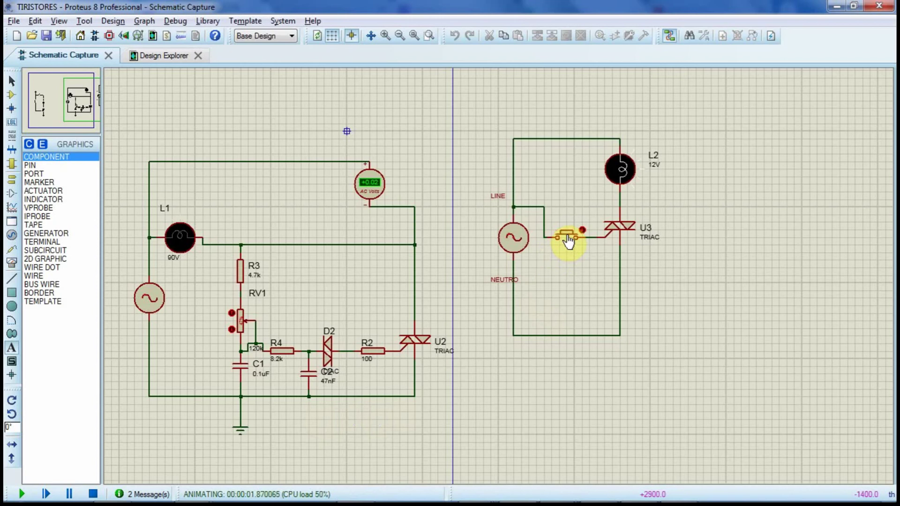
pyautogui.moveTo(568, 241); pyautogui.dragTo(569, 241)
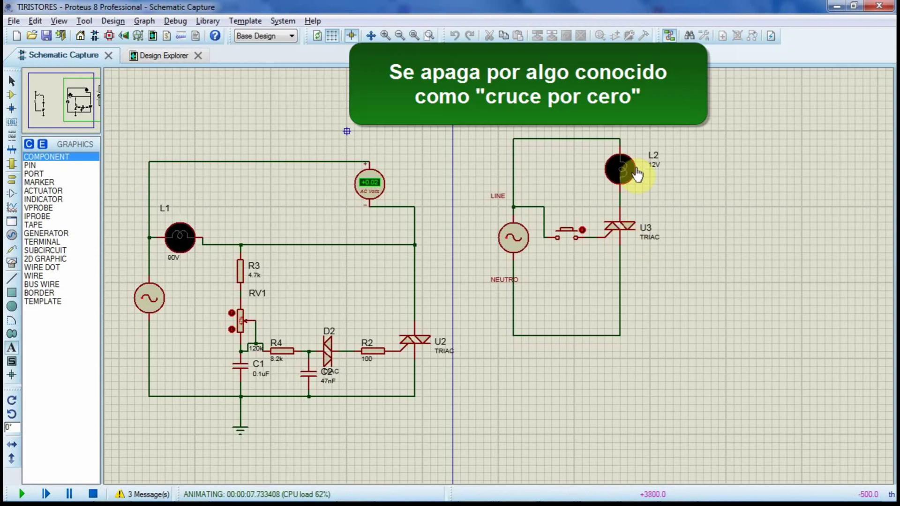
pyautogui.click(568, 238)
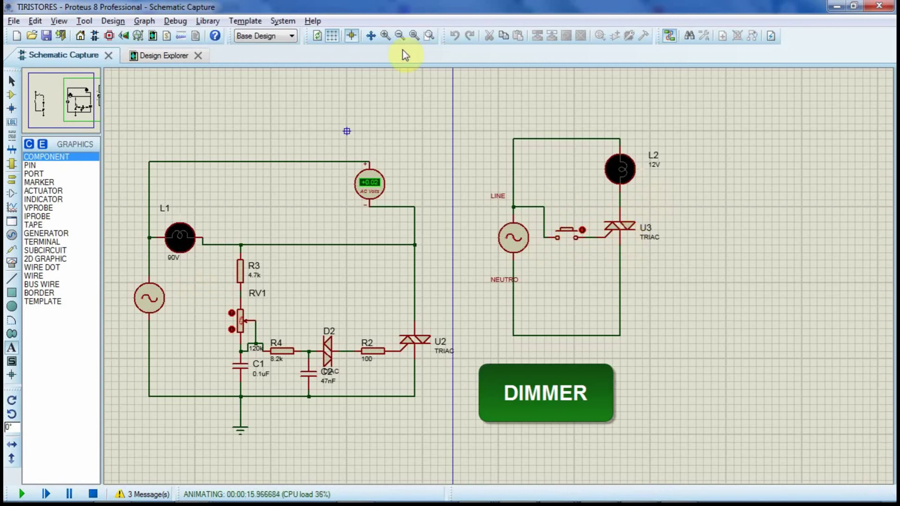
# Frame the dimmer circuit and mark out its trigger network of R3, RV1, R4, C1, C2, D2 and R2 for examination
pyautogui.click(428, 37)
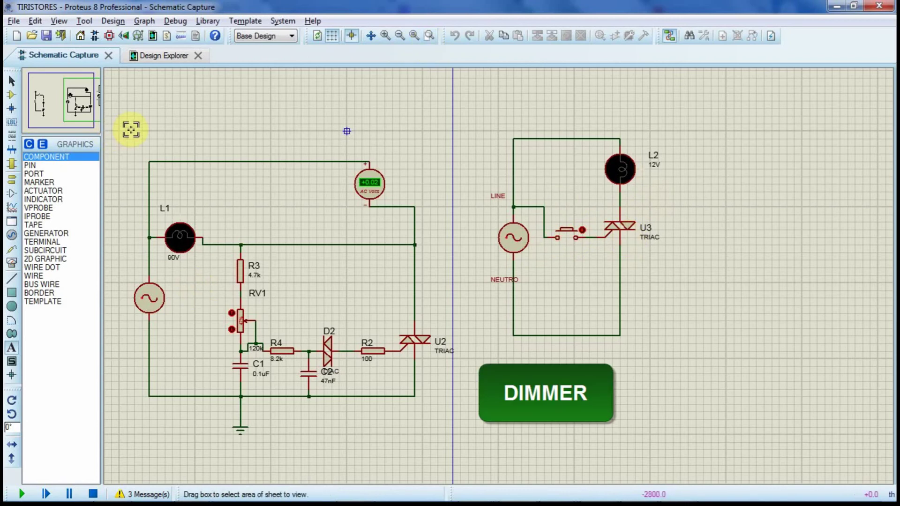
pyautogui.moveTo(127, 131); pyautogui.dragTo(455, 460)
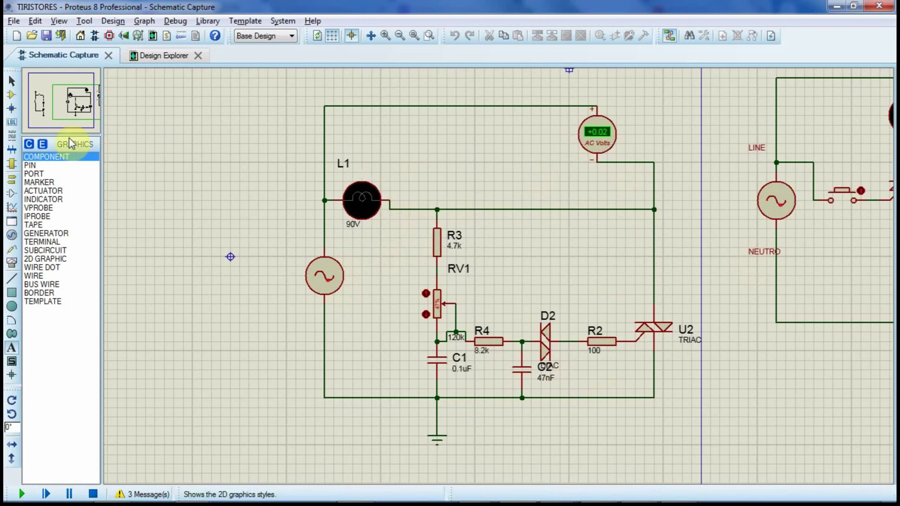
pyautogui.click(12, 81)
pyautogui.moveTo(400, 187); pyautogui.dragTo(625, 435)
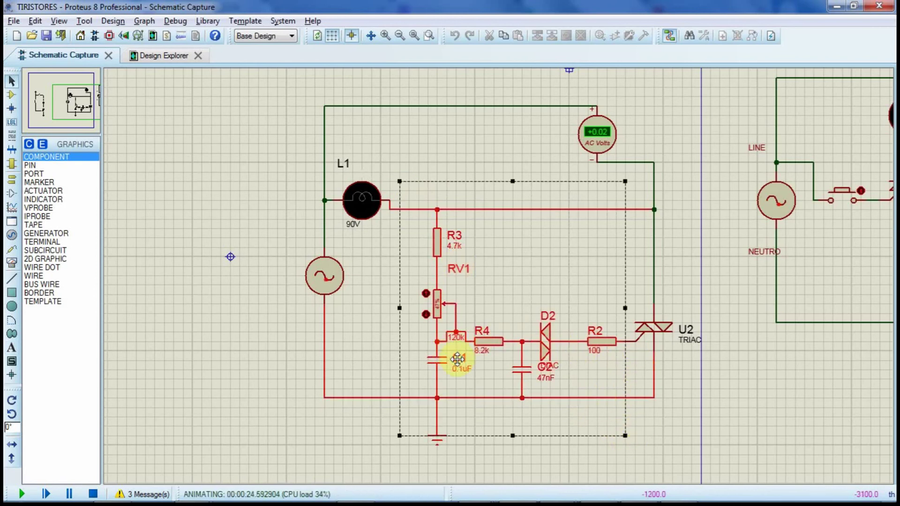
pyautogui.click(720, 396)
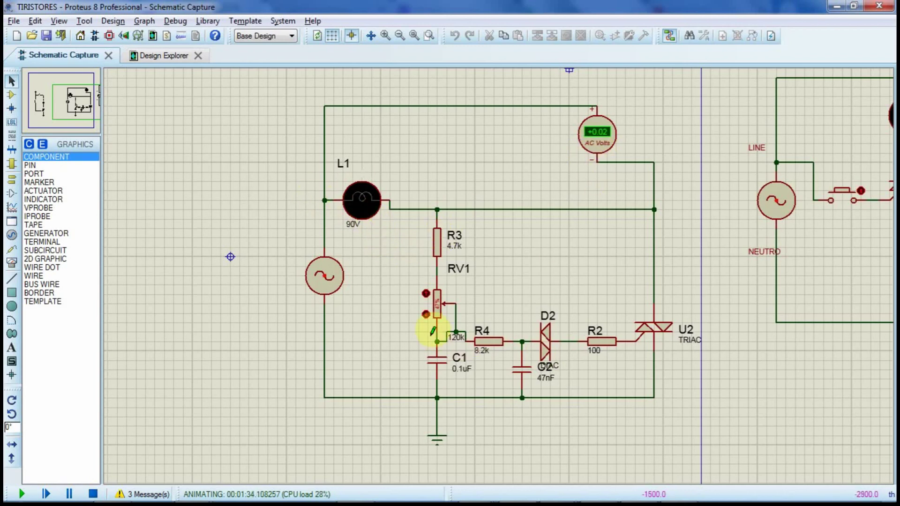
# Vary potentiometer RV1 in the running dimmer simulation, bringing it up to 100% to test the brightness of lamp L1
pyautogui.click(424, 314)
pyautogui.click(424, 314)
pyautogui.click(426, 293)
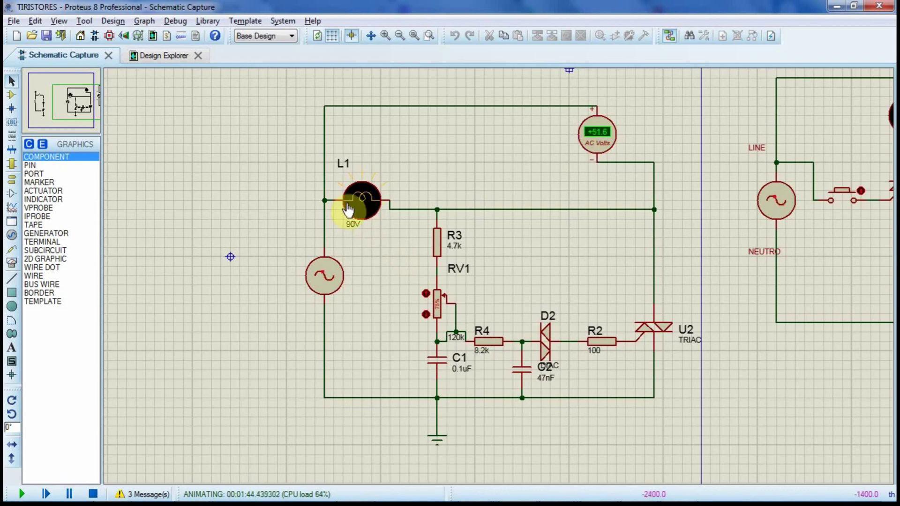
pyautogui.click(425, 293)
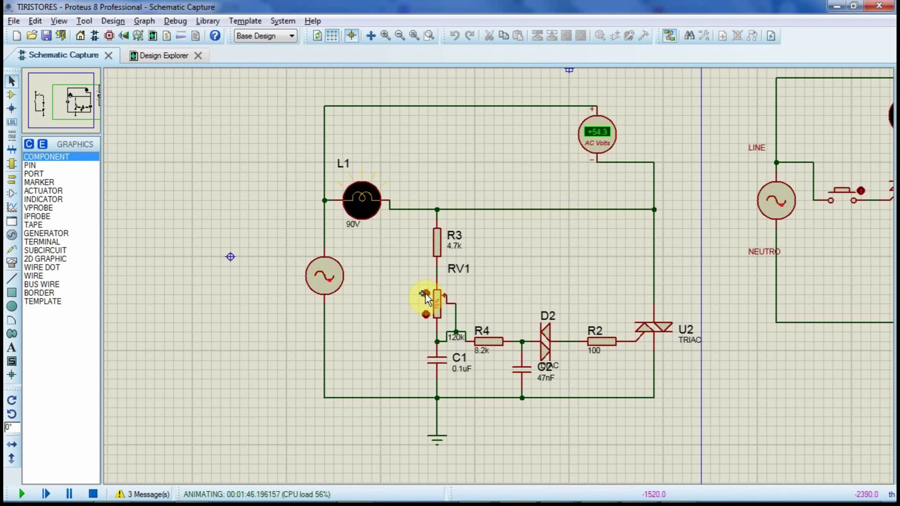
pyautogui.click(425, 294)
pyautogui.click(426, 293)
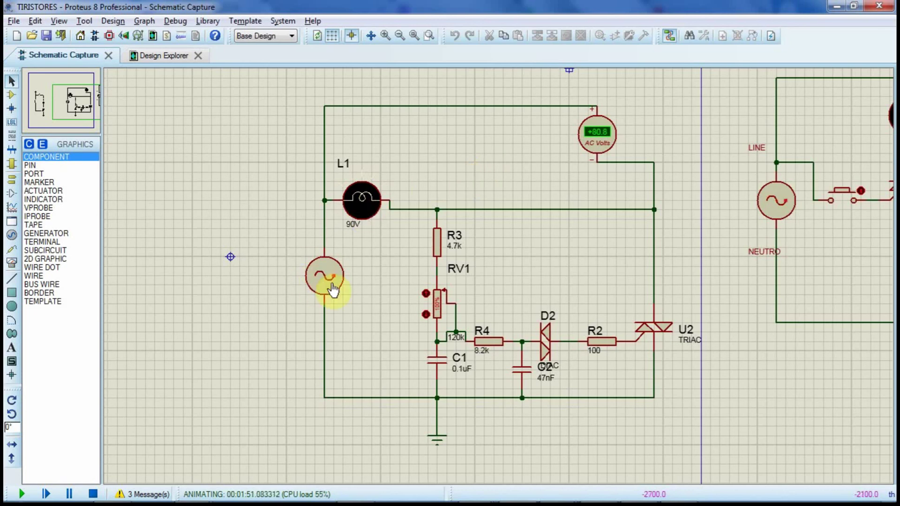
# Stop the simulation and check the amplitude and frequency settings of the dimmer circuit's alternator
pyautogui.click(93, 494)
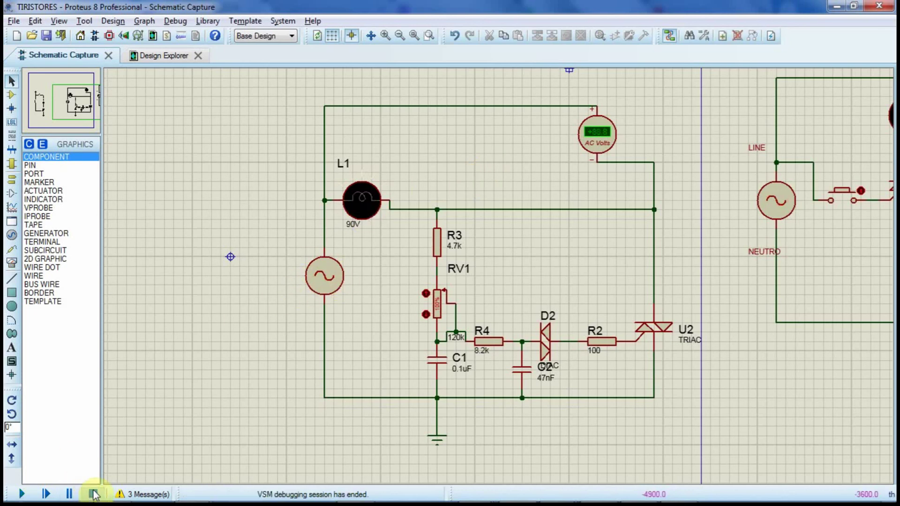
pyautogui.doubleClick(317, 288)
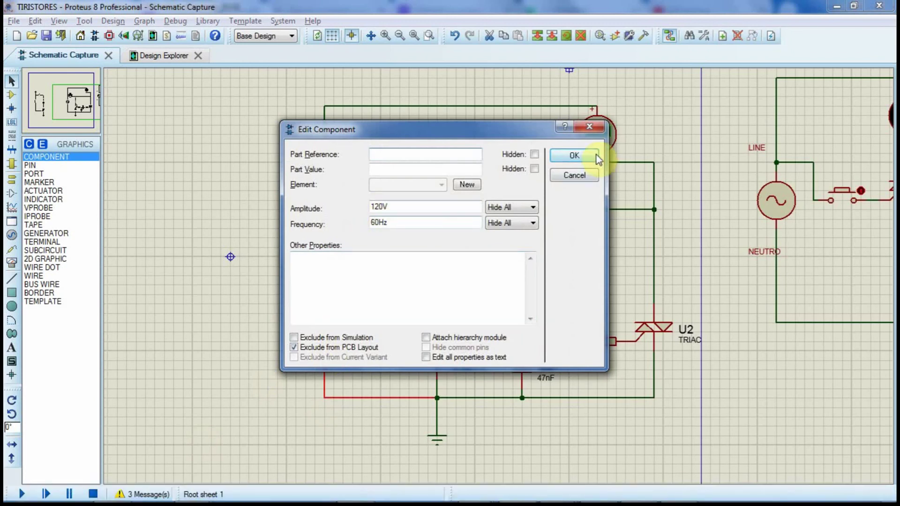
pyautogui.click(574, 156)
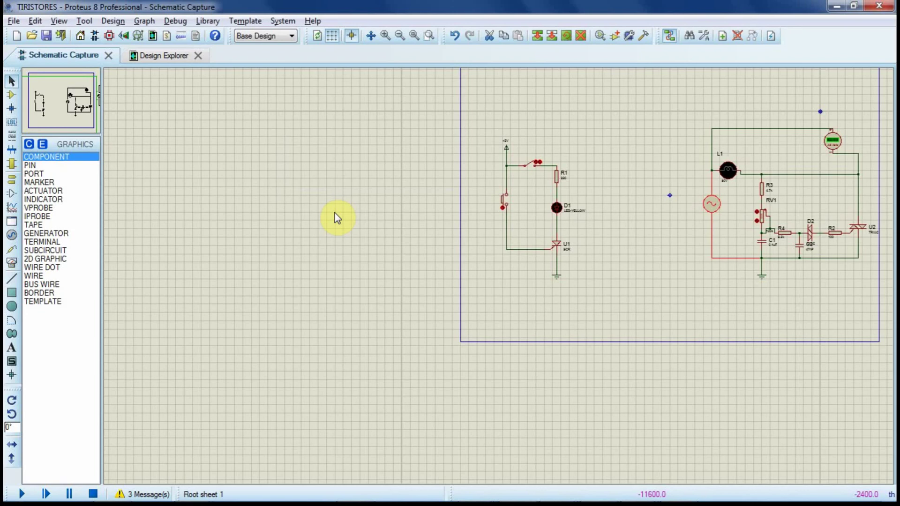
# Search the device library for TRIAC and locate the generic TRIAC part in the results
pyautogui.press('p')
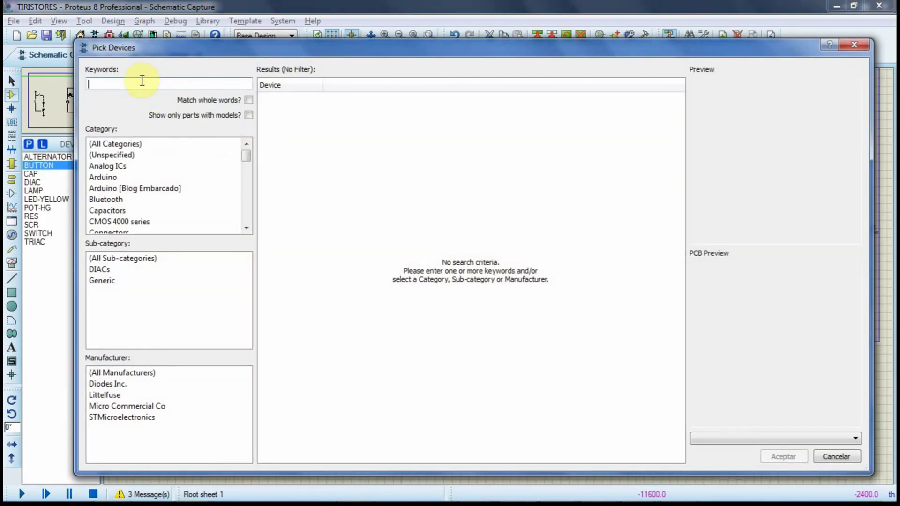
pyautogui.write('TRIAC')
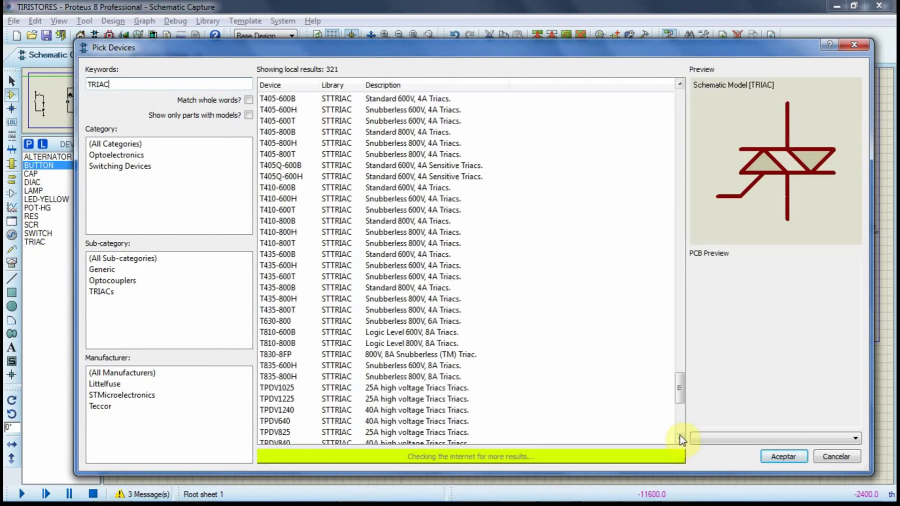
pyautogui.click(680, 438)
pyautogui.click(680, 438)
pyautogui.click(680, 438)
pyautogui.click(679, 438)
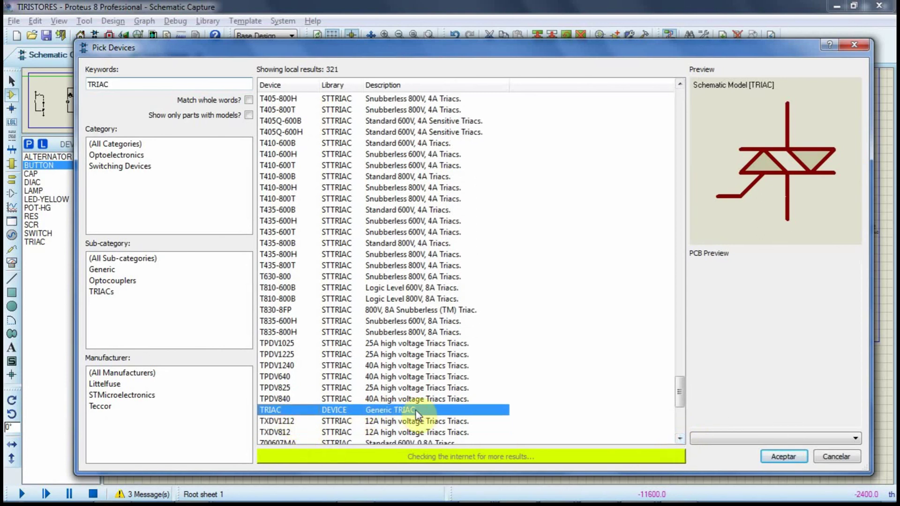
# Search the device library for DIAC and highlight the generic DIAC part in the results
pyautogui.click(117, 85)
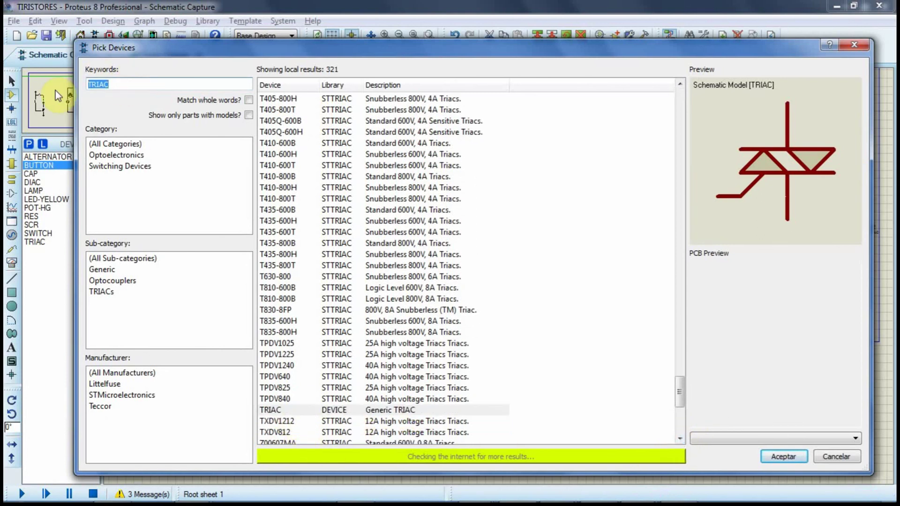
pyautogui.press('BackSpace')
pyautogui.press('BackSpace')
pyautogui.press('BackSpace')
pyautogui.press('BackSpace')
pyautogui.press('BackSpace')
pyautogui.write('DIAC')
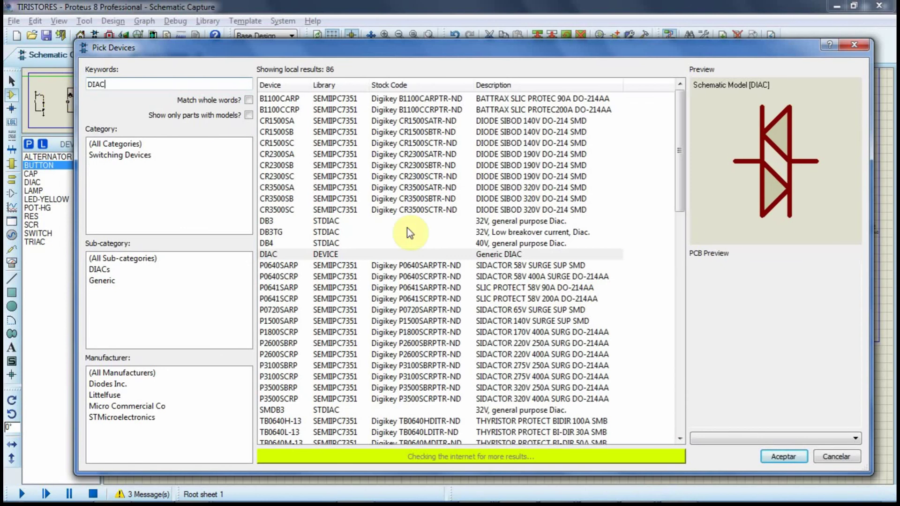
pyautogui.click(278, 256)
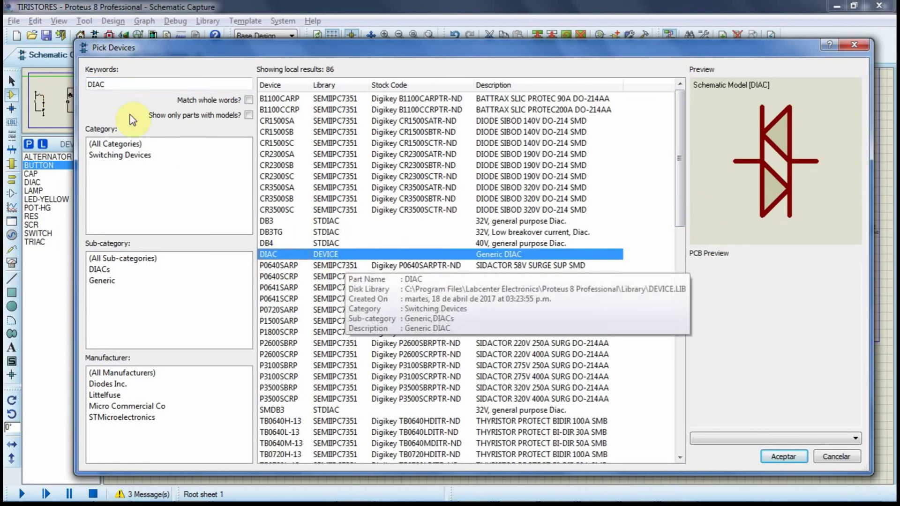
pyautogui.doubleClick(130, 85)
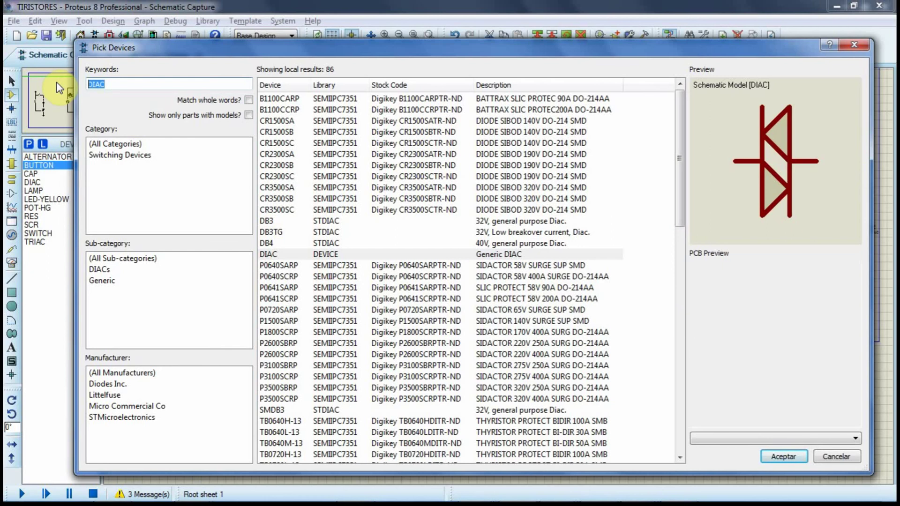
# Search the device library for ALTERNATOR and highlight the animated AC voltage source part
pyautogui.write('ALTERNATOR')
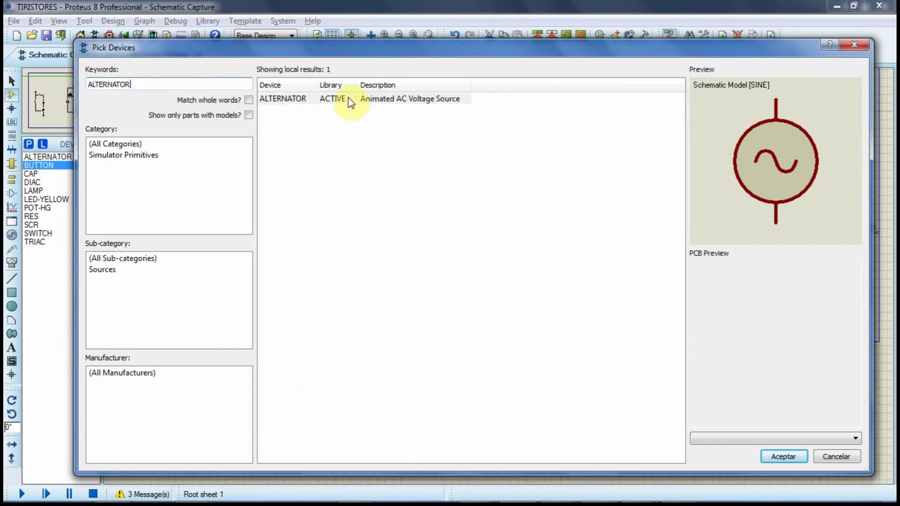
pyautogui.click(348, 98)
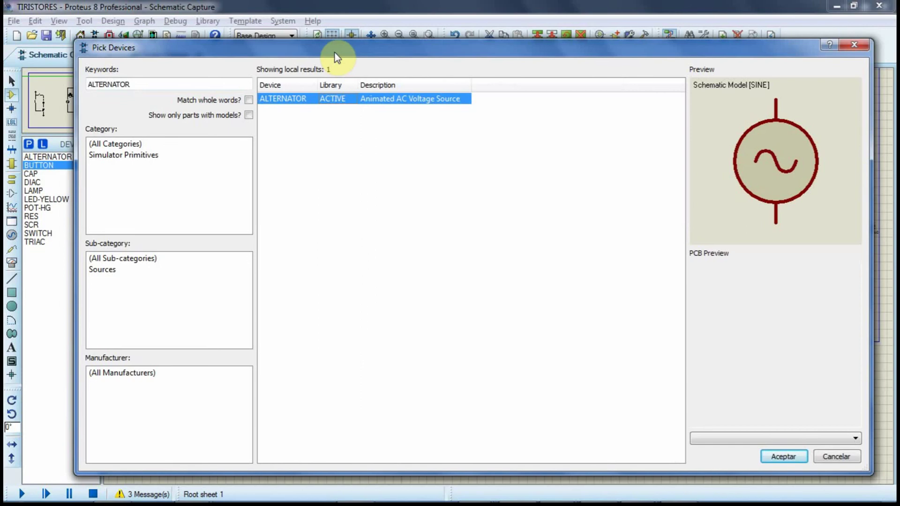
pyautogui.moveTo(336, 57); pyautogui.dragTo(383, 60)
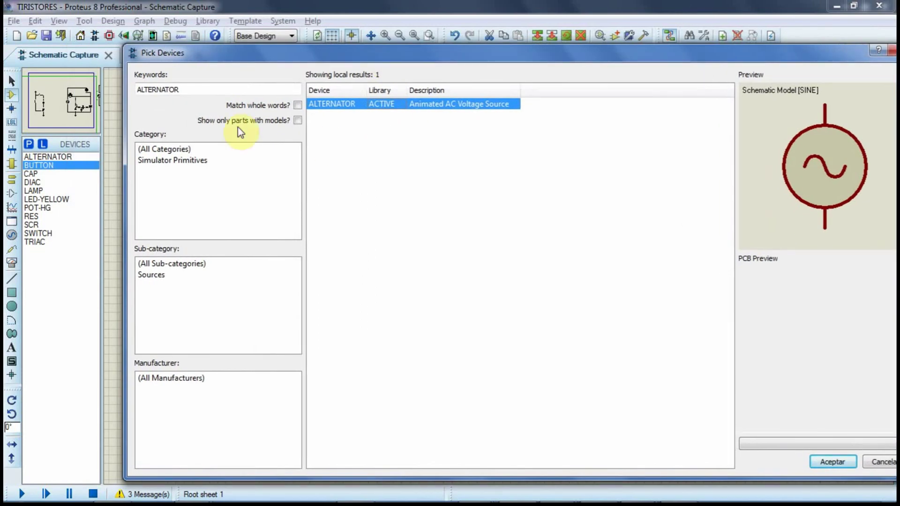
# Look up the generic non-electrolytic capacitor with keyword CAP and the animated light bulb with keyword LAMP in the device library
pyautogui.doubleClick(195, 90)
pyautogui.write('CAP')
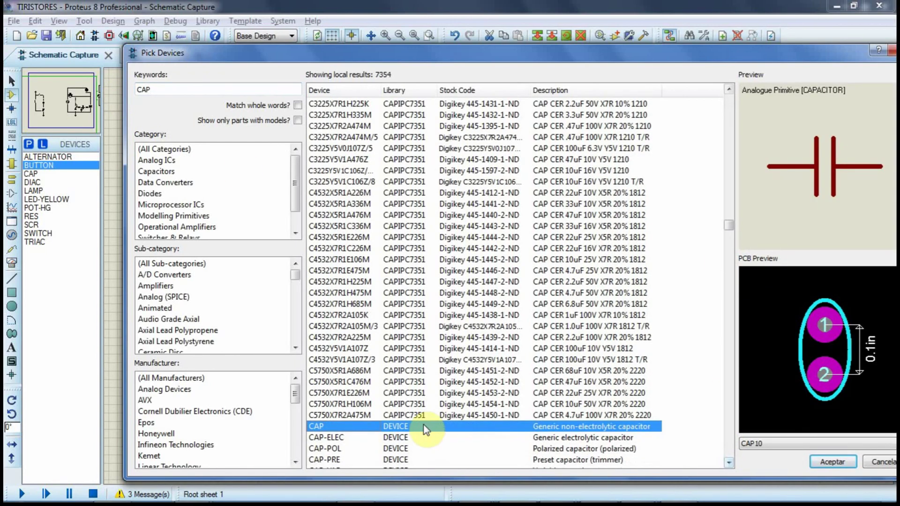
pyautogui.doubleClick(180, 91)
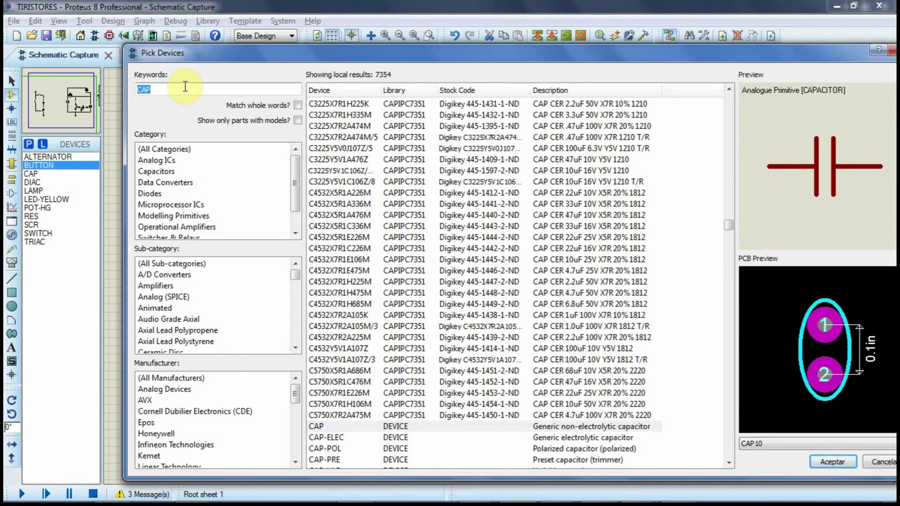
pyautogui.write('LAMP')
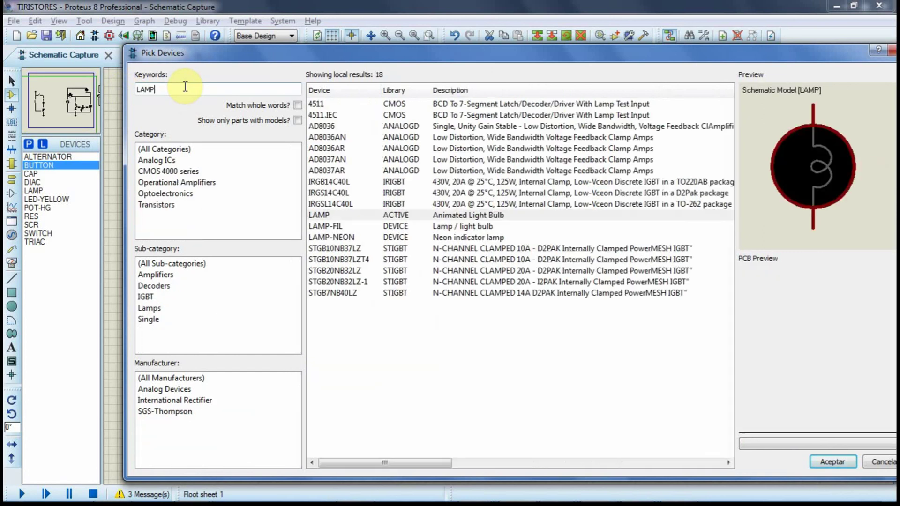
pyautogui.click(361, 214)
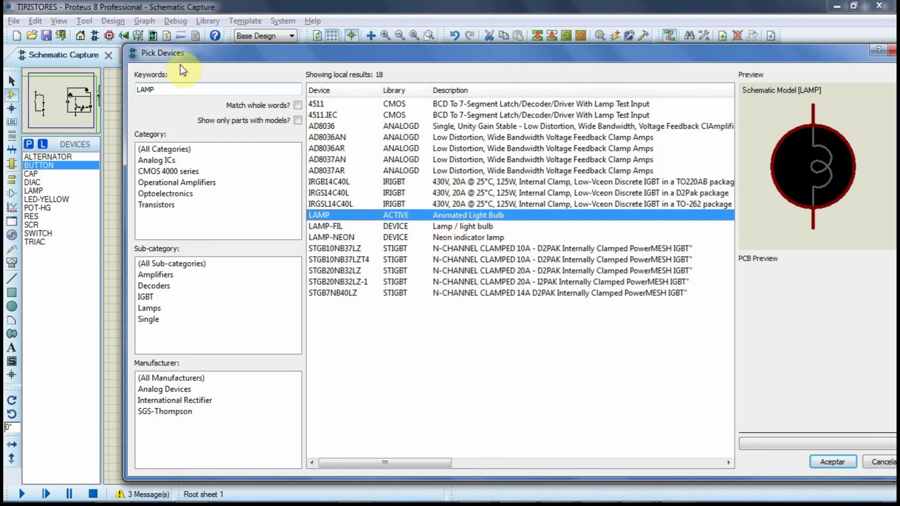
# Search the device library for LED and highlight the animated LED-YELLOW part
pyautogui.moveTo(187, 90); pyautogui.dragTo(107, 92)
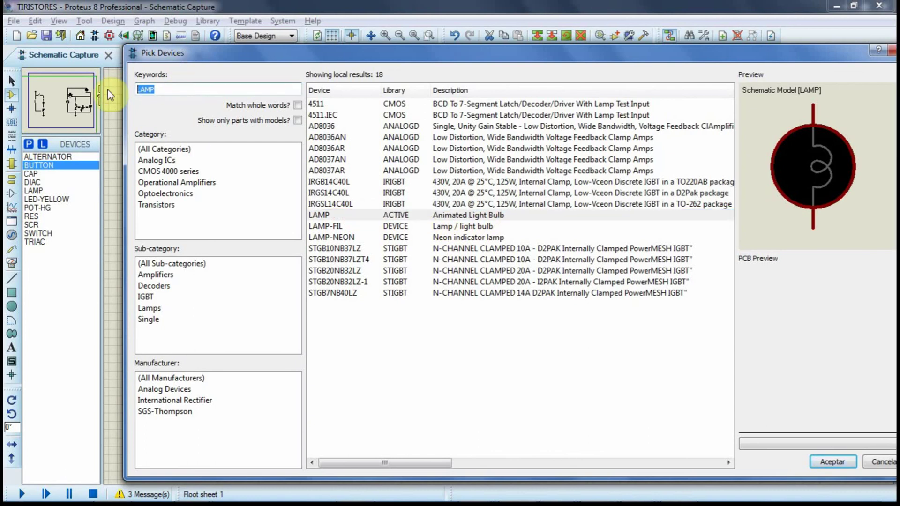
pyautogui.write('LED')
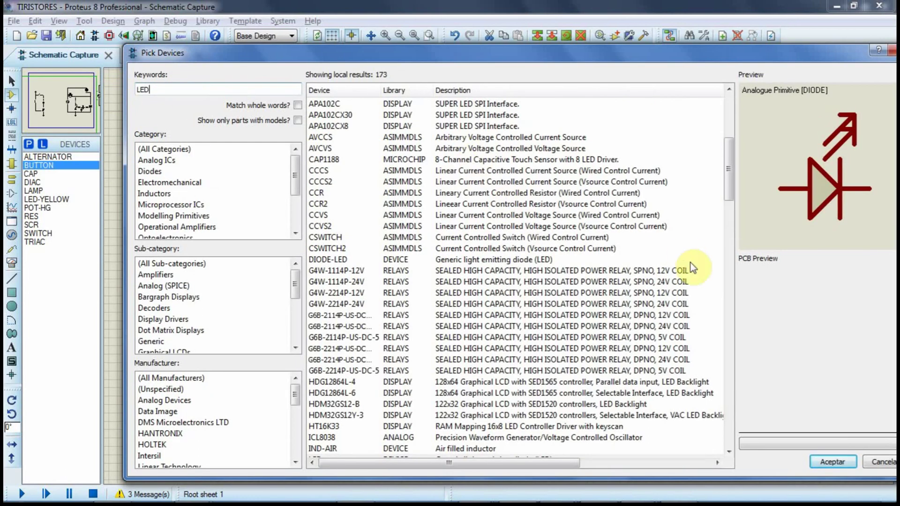
pyautogui.click(729, 451)
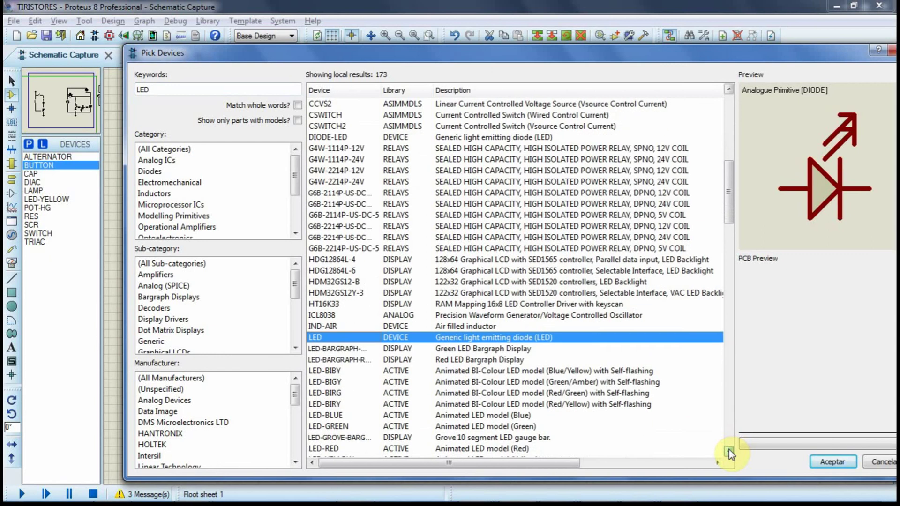
pyautogui.click(728, 453)
pyautogui.click(352, 438)
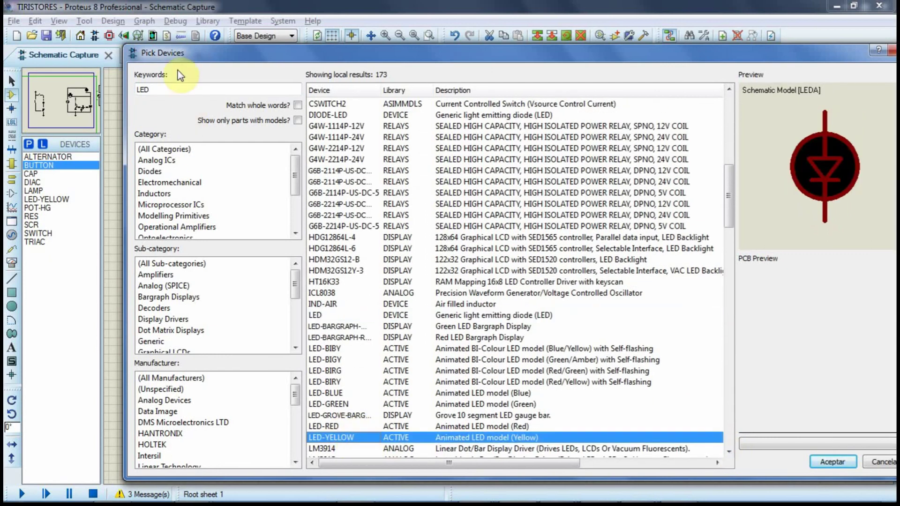
# Search the device library for POT and highlight the high-granularity interactive potentiometer POT-HG
pyautogui.doubleClick(177, 89)
pyautogui.write('PO')
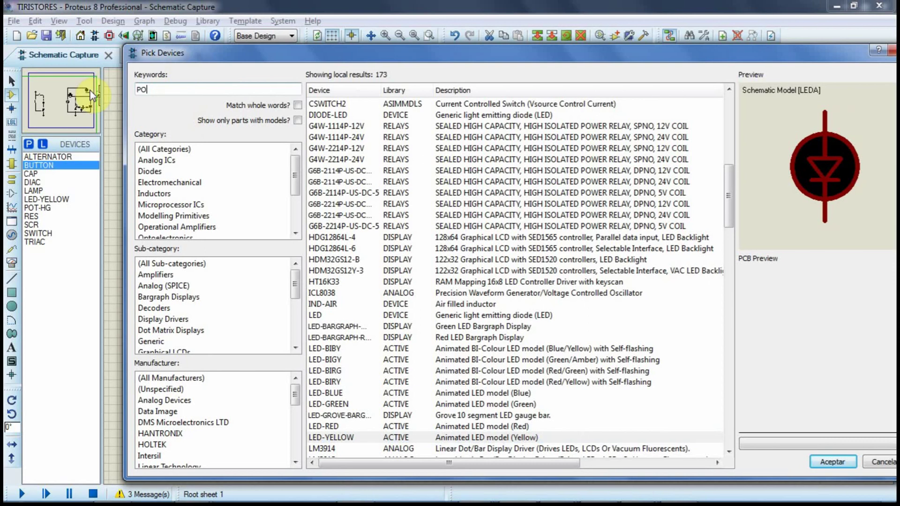
pyautogui.write(" 'T")
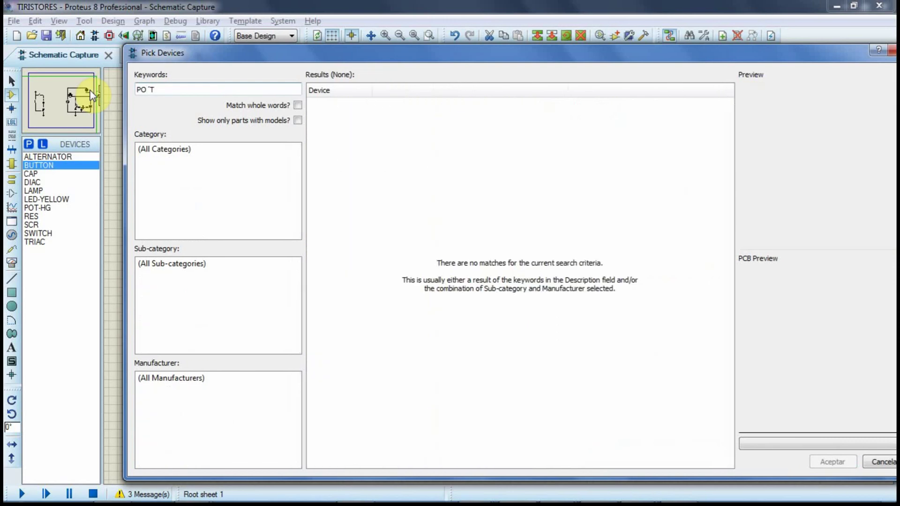
pyautogui.press('BackSpace')
pyautogui.press('BackSpace')
pyautogui.write('T')
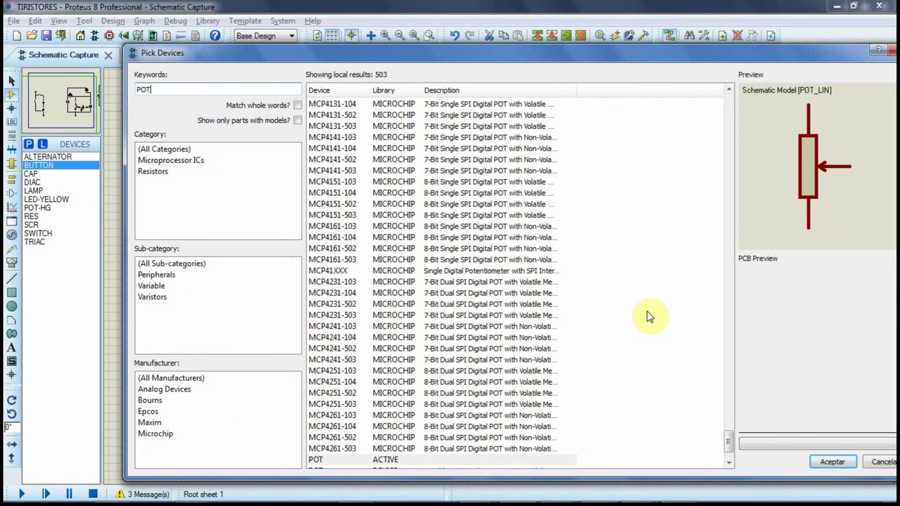
pyautogui.click(728, 463)
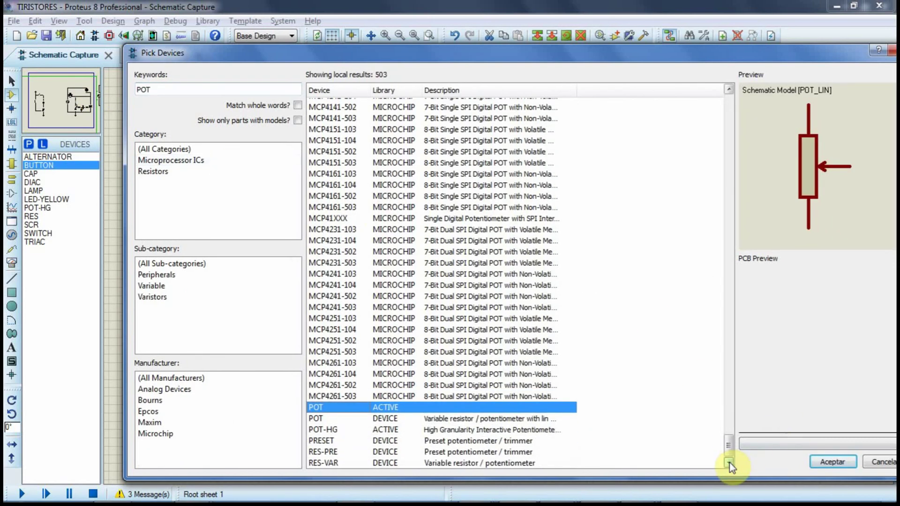
pyautogui.click(388, 429)
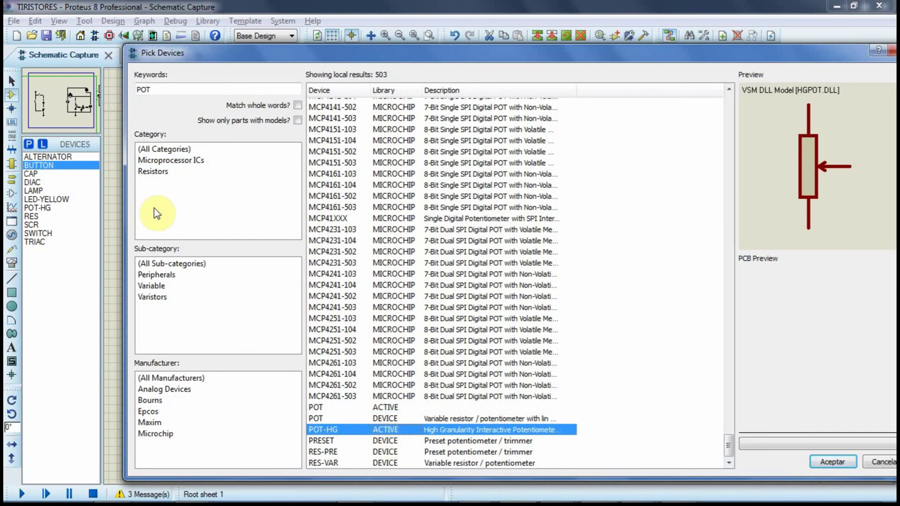
# Search the device library for RES and locate the generic resistor symbol in the results
pyautogui.moveTo(176, 89); pyautogui.dragTo(119, 94)
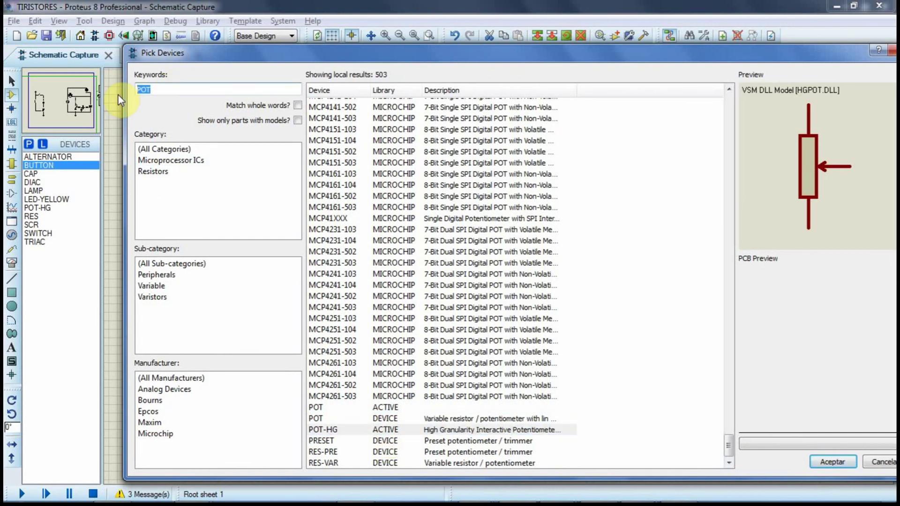
pyautogui.write('RES')
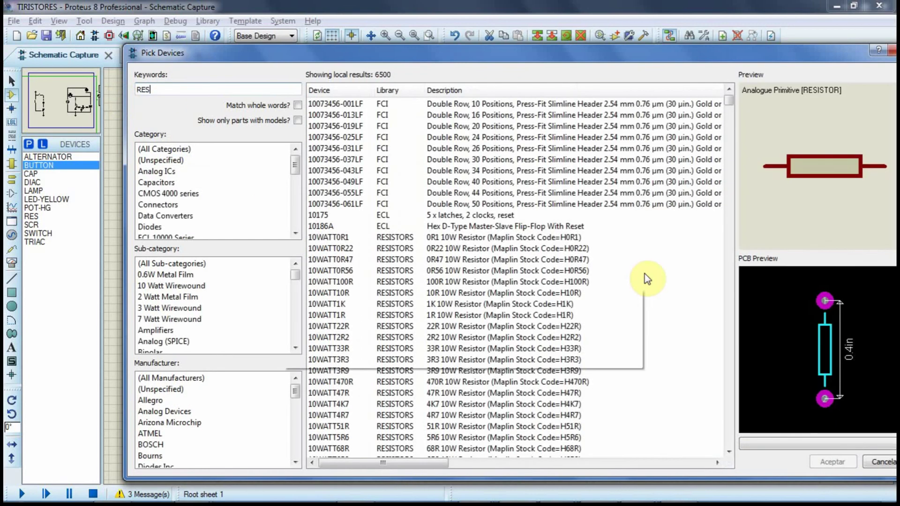
pyautogui.click(732, 432)
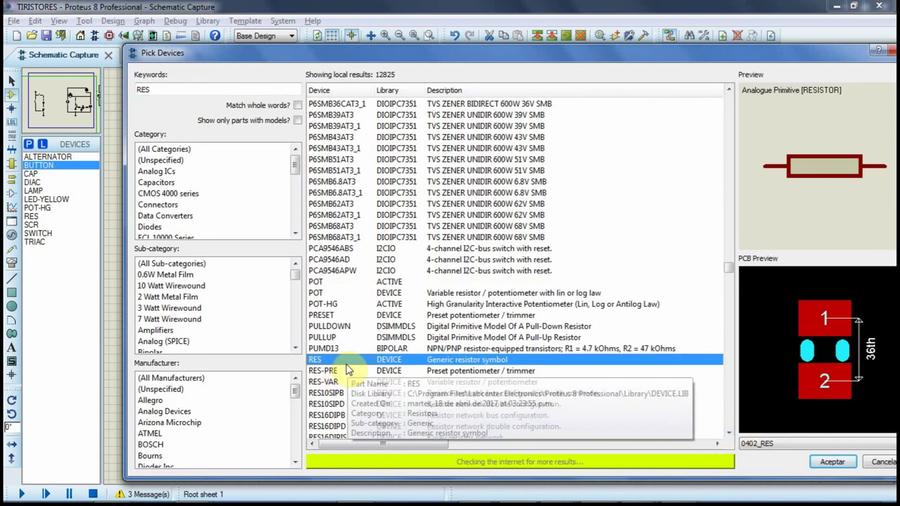
# Search the device library for SCR and locate the generic silicon controlled rectifier part
pyautogui.click(169, 89)
pyautogui.write('SCR')
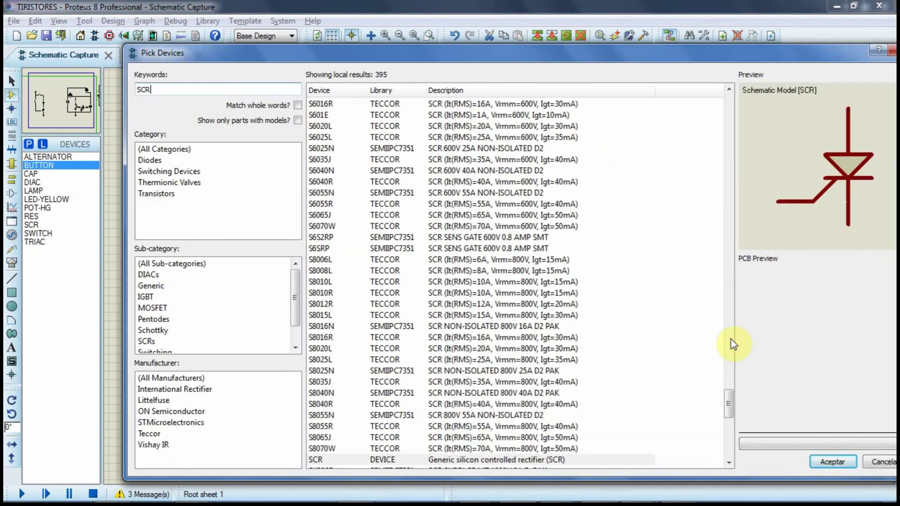
pyautogui.click(729, 444)
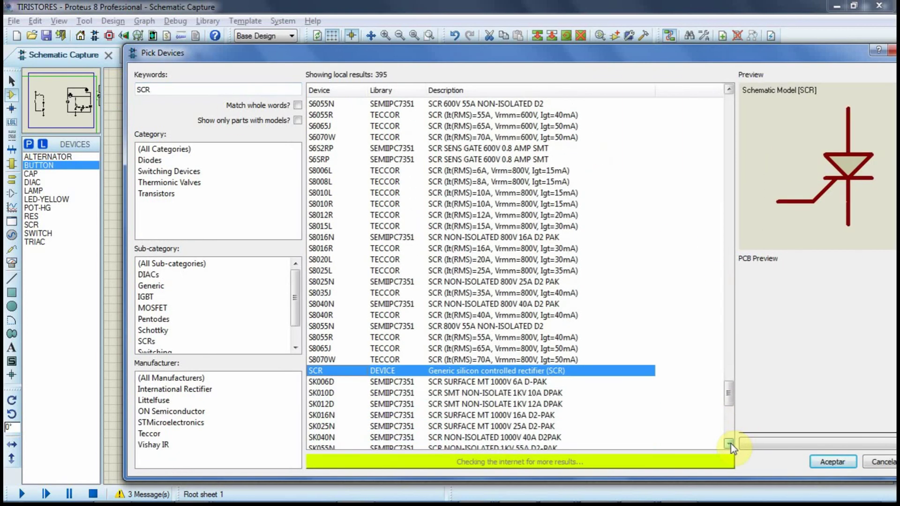
pyautogui.click(730, 443)
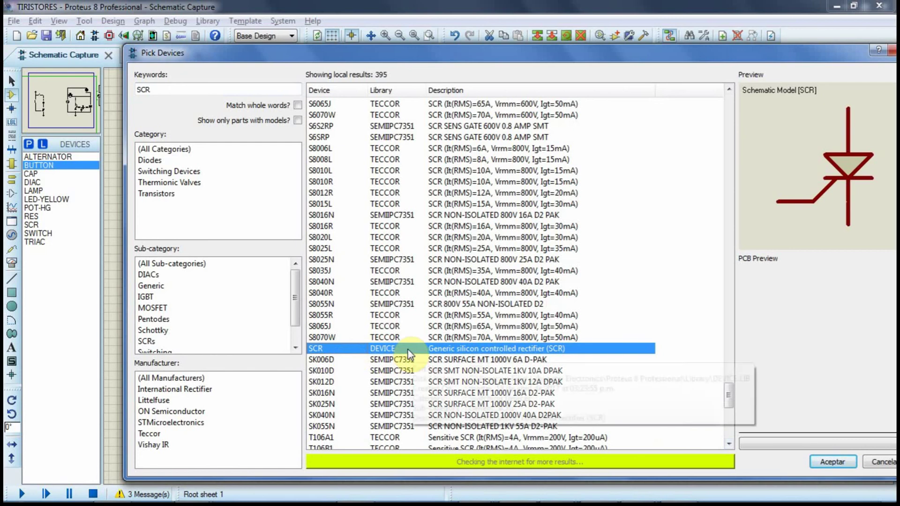
# Search the device library for SWITCH, locate the latched interactive SPST switch, and accept the pick to return to the schematic
pyautogui.doubleClick(185, 89)
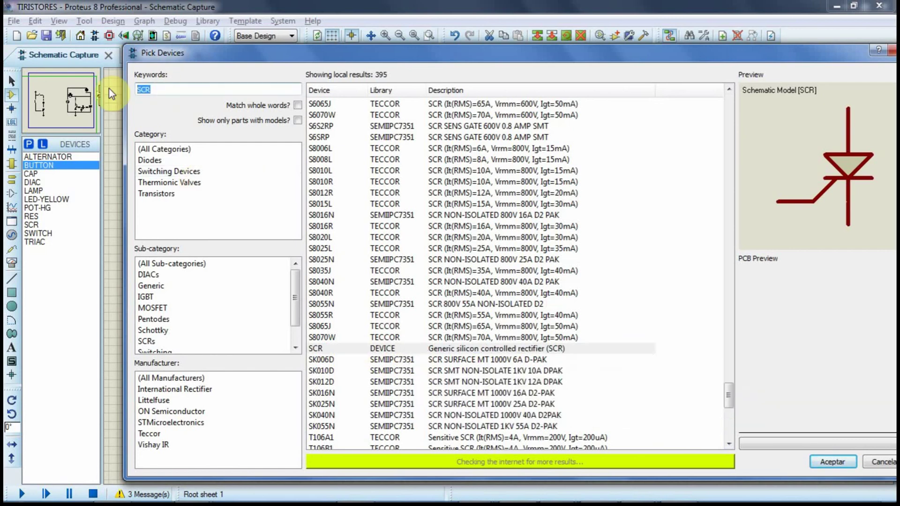
pyautogui.write('SWITCH')
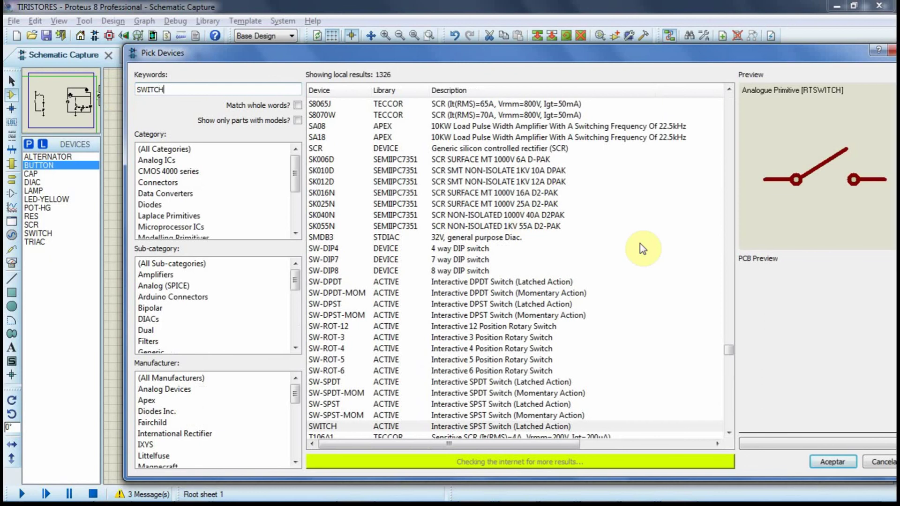
pyautogui.click(730, 452)
pyautogui.click(730, 452)
pyautogui.click(730, 451)
pyautogui.click(730, 452)
pyautogui.click(730, 452)
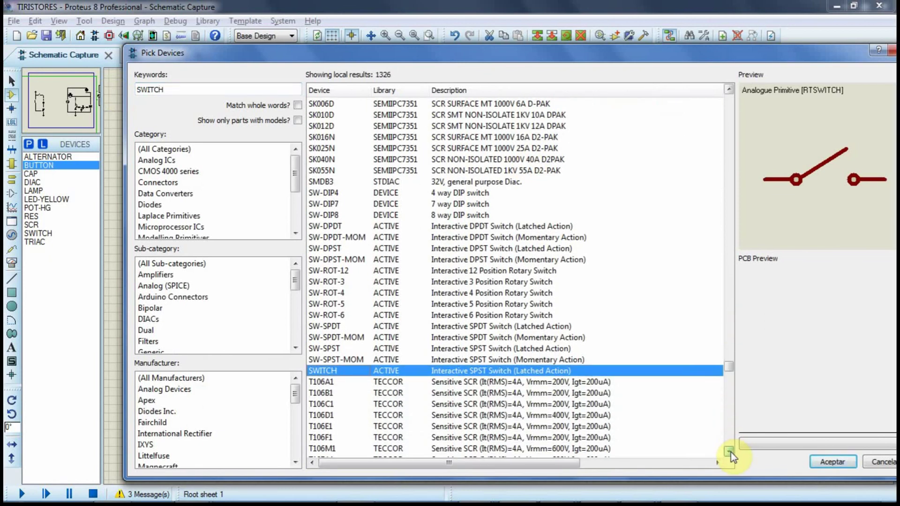
pyautogui.click(730, 452)
pyautogui.click(730, 451)
pyautogui.click(730, 452)
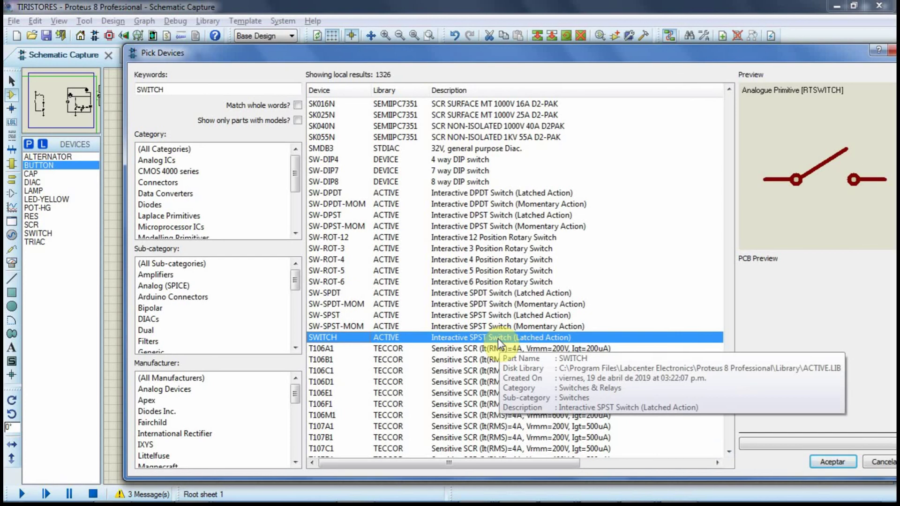
pyautogui.click(830, 462)
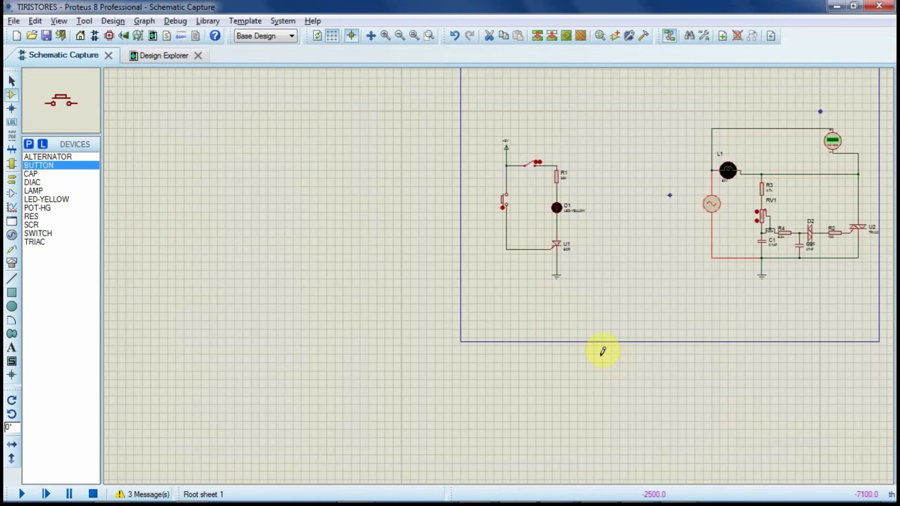